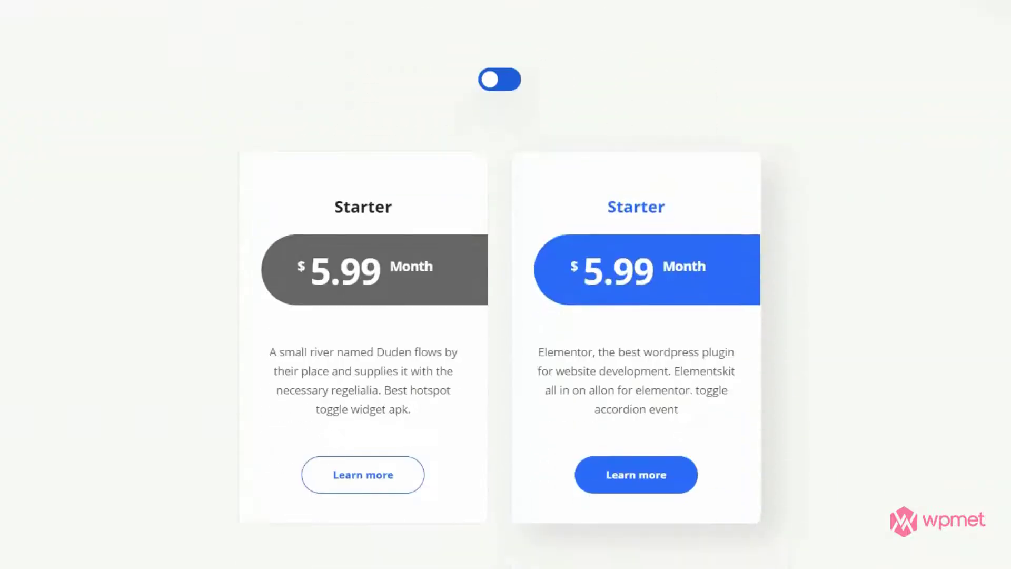
# Try the no-heading, square, Starter/Advanced and dark pricing card toggles in the Advanced Toggle demos
pyautogui.click(503, 37)
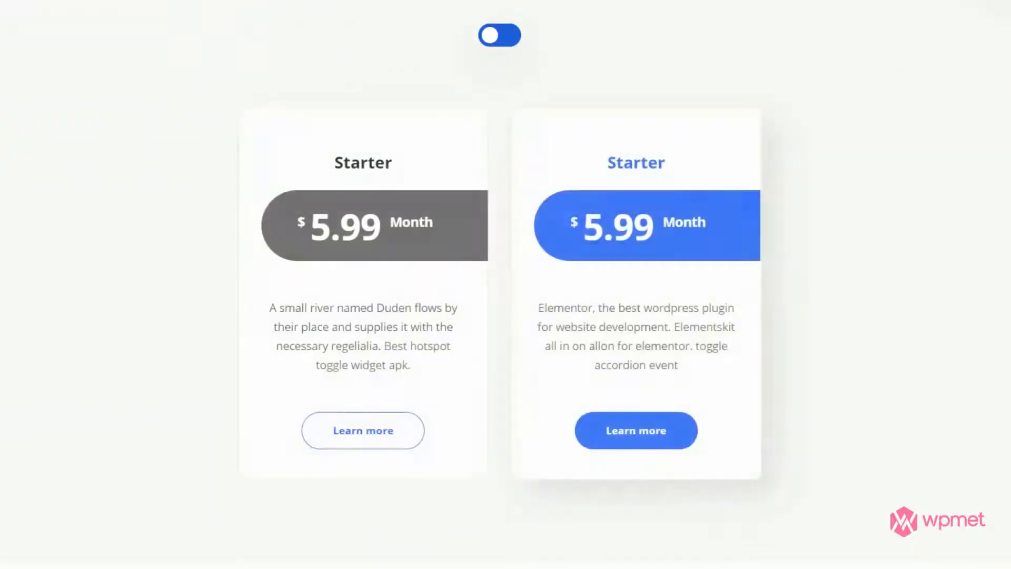
pyautogui.scroll(-12, 500, 32)
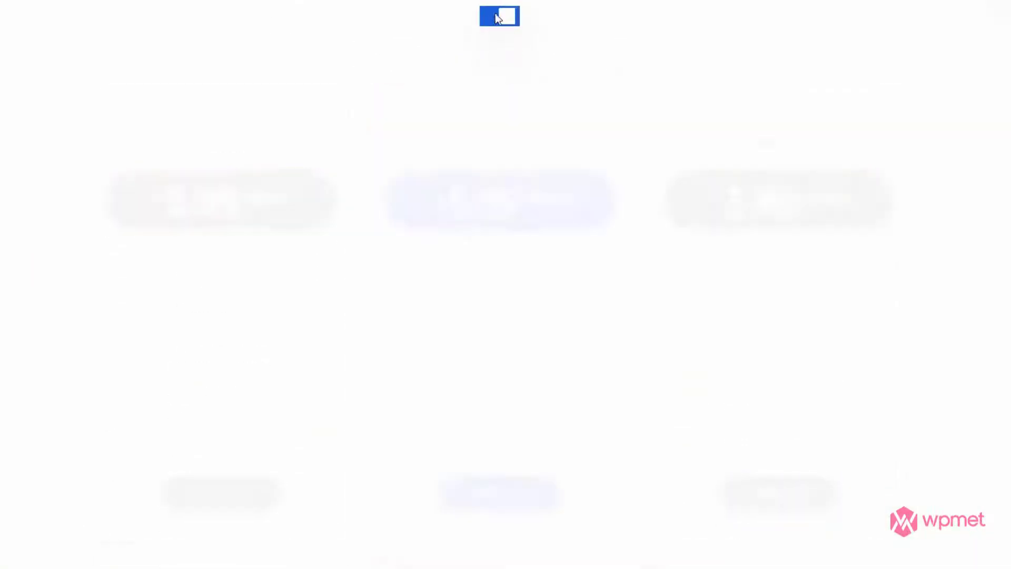
pyautogui.scroll(-15, 505, 284)
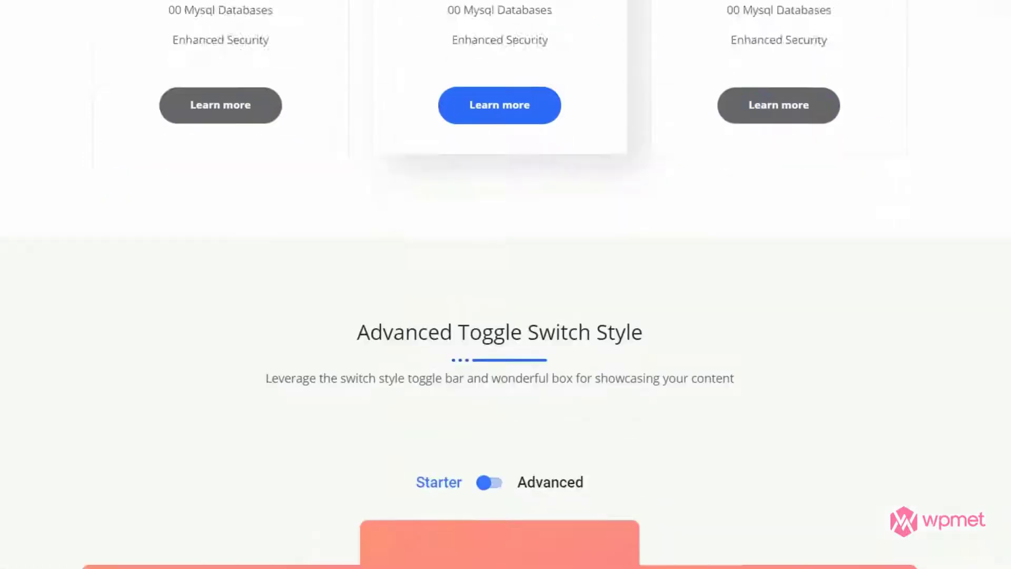
pyautogui.click(491, 36)
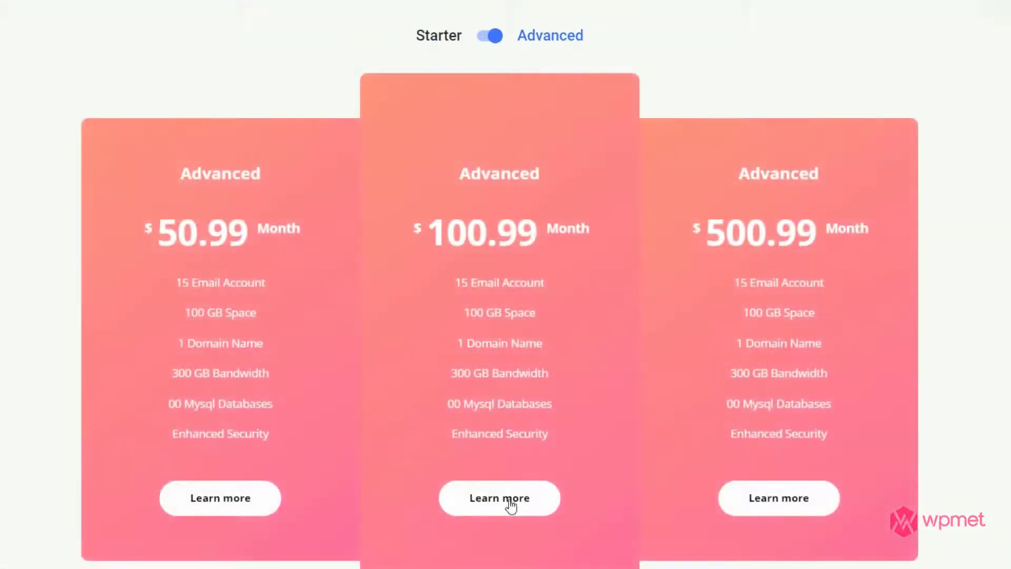
pyautogui.scroll(-15, 510, 501)
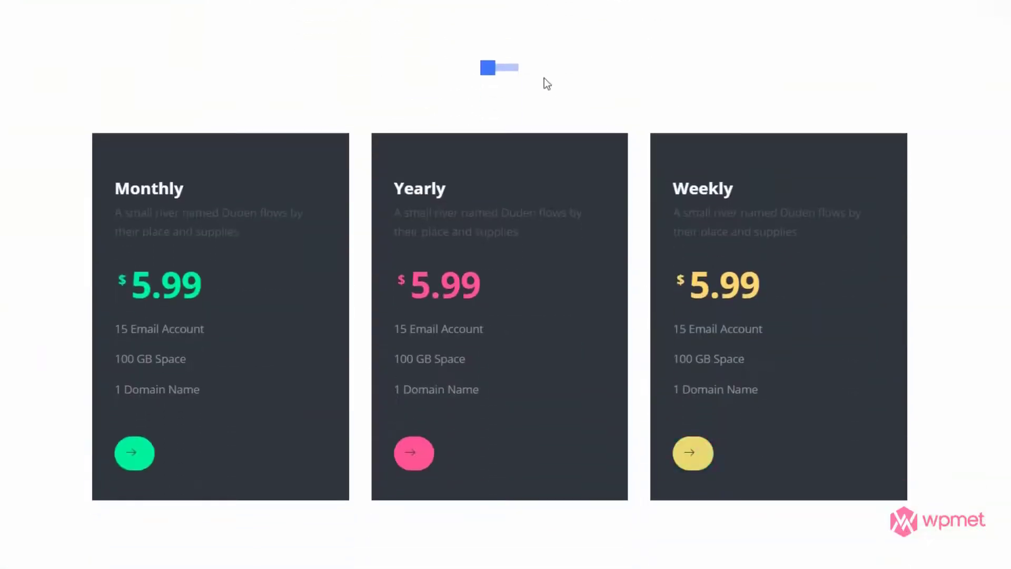
pyautogui.click(511, 69)
pyautogui.click(511, 74)
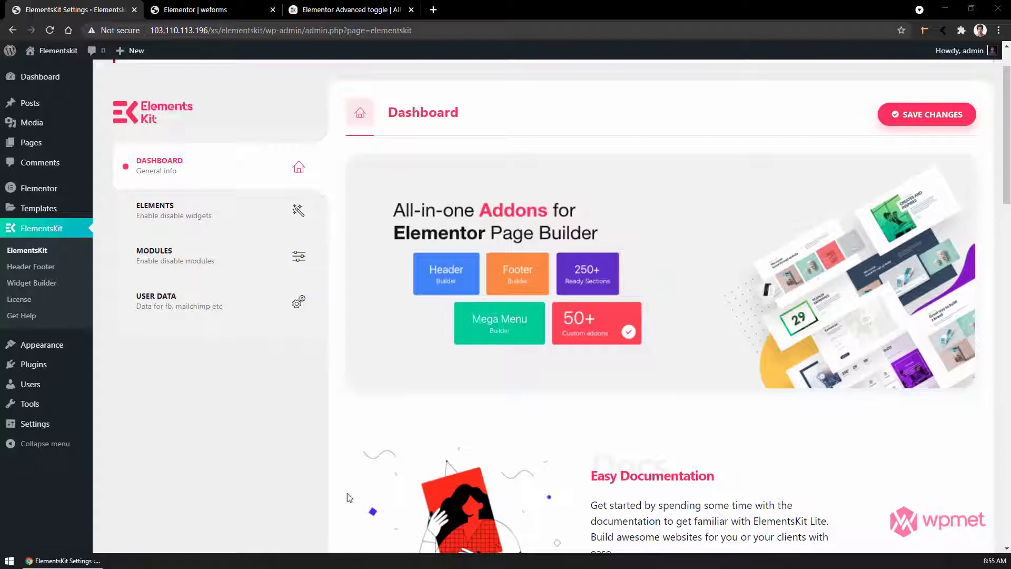
# Switch to the Advanced Toggle demo page and preview the Single, Limited and Unlimited pricing tabs
pyautogui.click(311, 6)
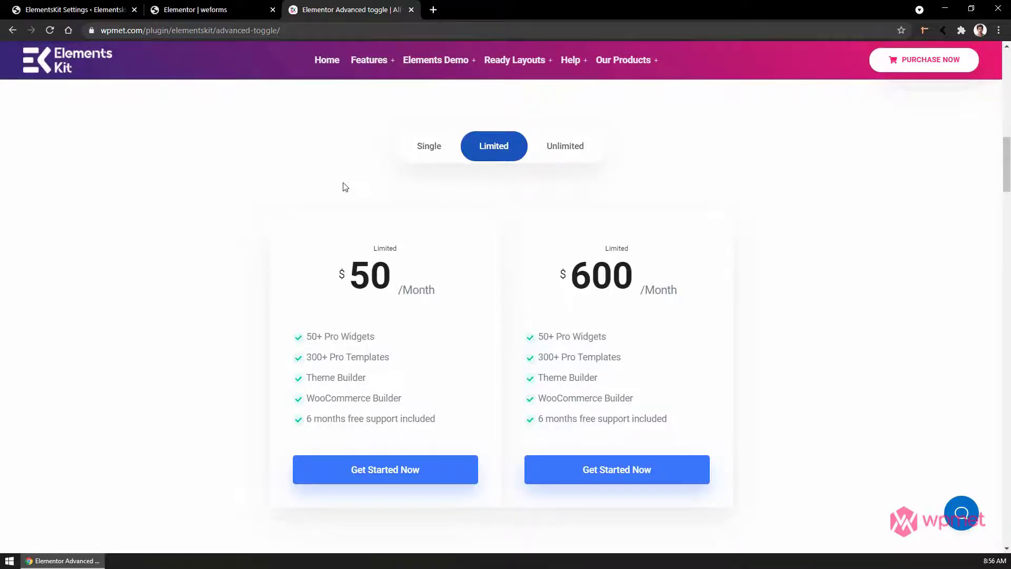
pyautogui.click(428, 151)
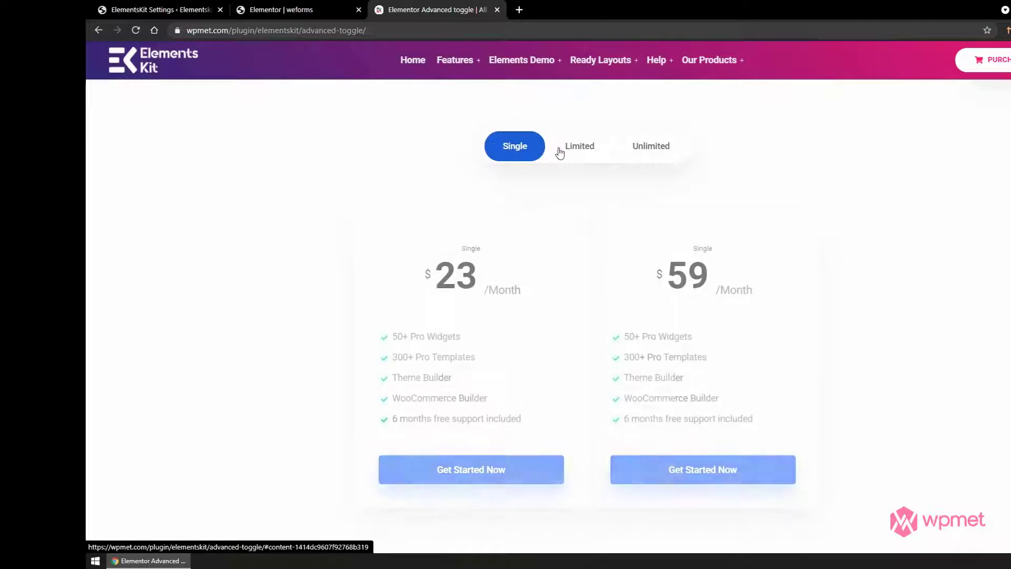
pyautogui.click(577, 152)
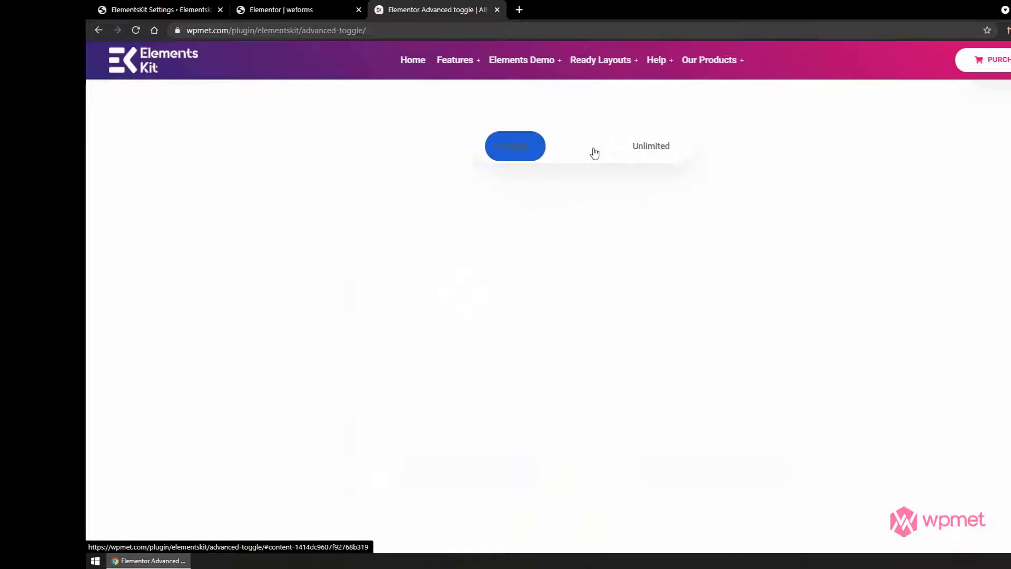
pyautogui.click(657, 153)
pyautogui.click(514, 147)
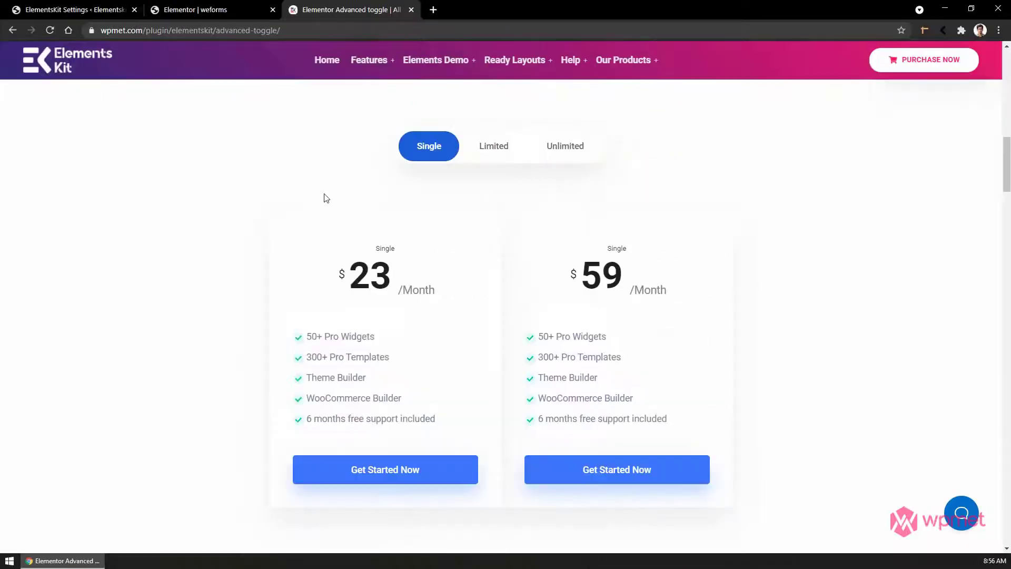
# Look over the no-heading toggle demo and flip the square-shaped toggle to compare its two sets of pricing cards
pyautogui.scroll(-11, 325, 198)
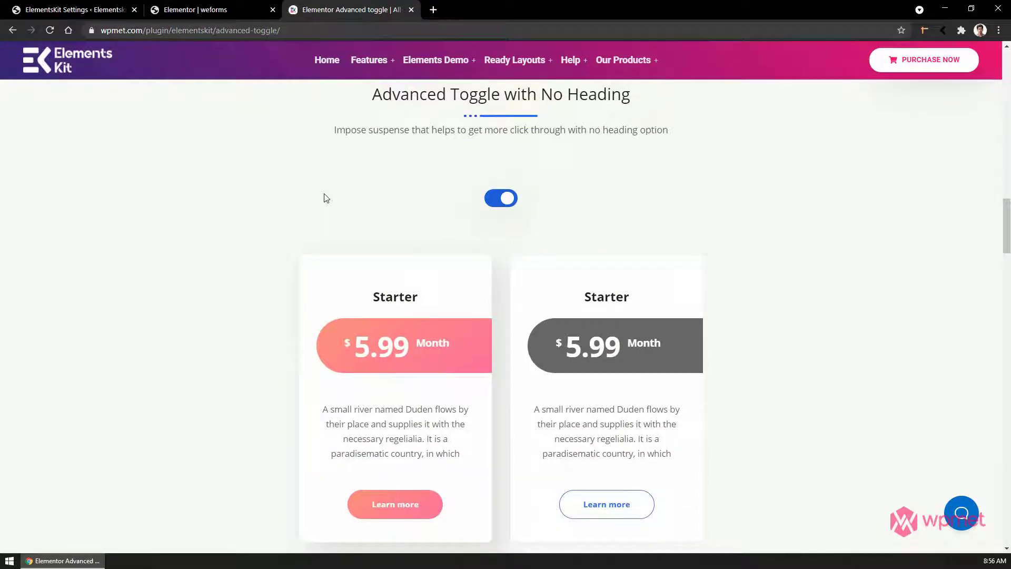
pyautogui.scroll(-10, 510, 205)
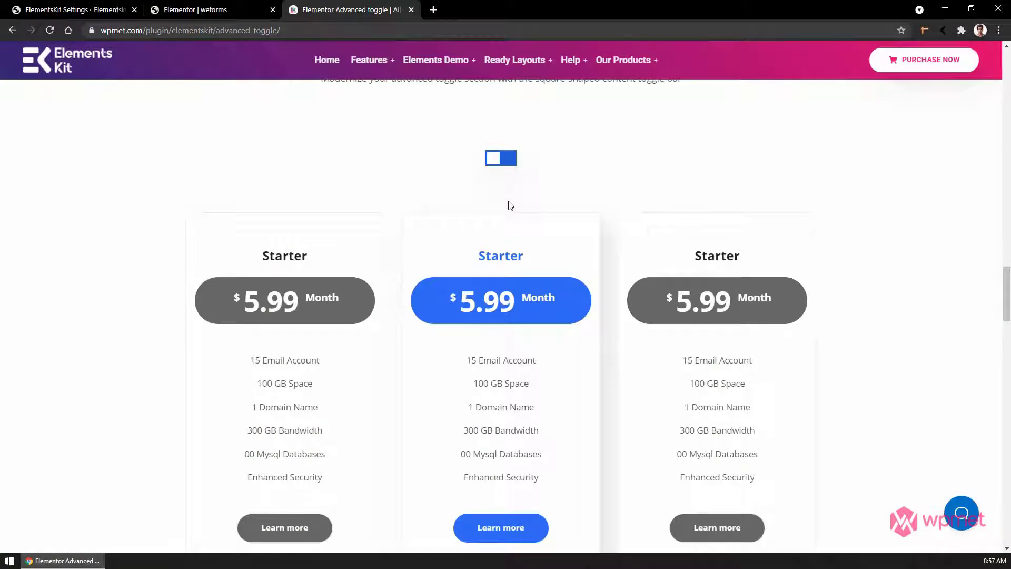
pyautogui.click(509, 161)
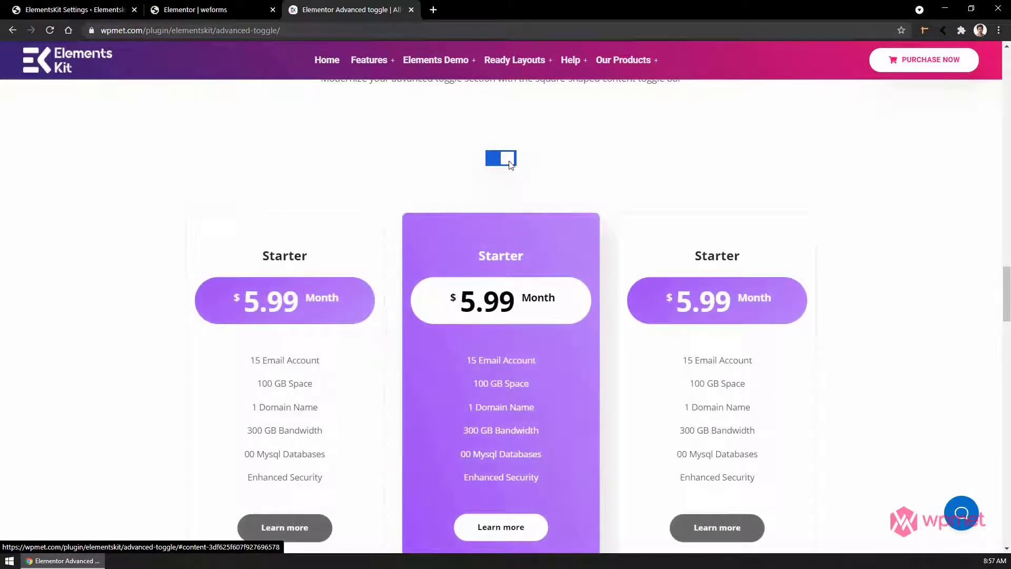
pyautogui.click(495, 162)
pyautogui.scroll(-1, 500, 169)
pyautogui.scroll(-12, 500, 169)
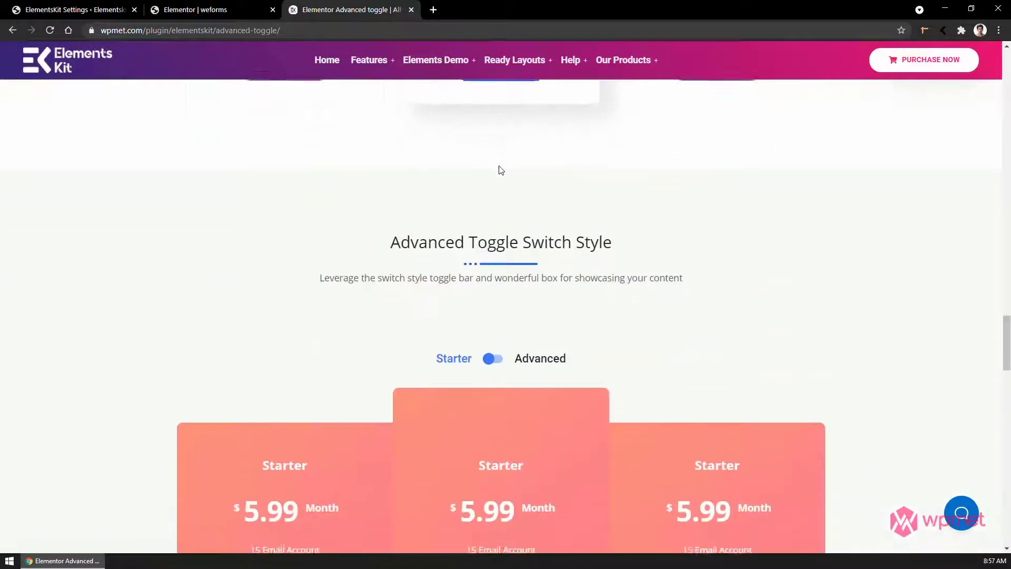
# Flip the Starter/Advanced switch-style toggle and the No Heading v2 toggle back and forth to compare their contents
pyautogui.click(491, 128)
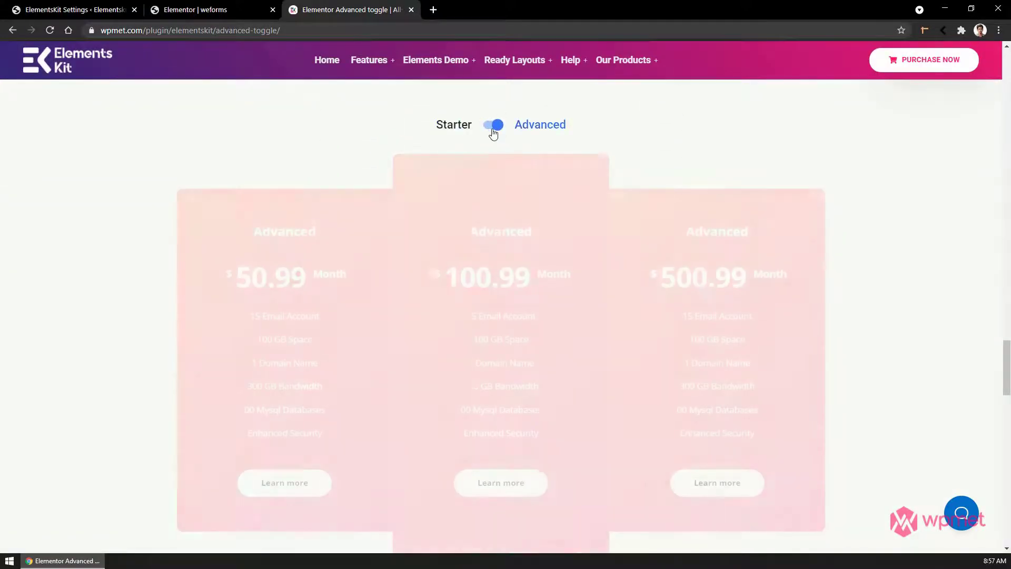
pyautogui.click(493, 129)
pyautogui.scroll(-12, 496, 181)
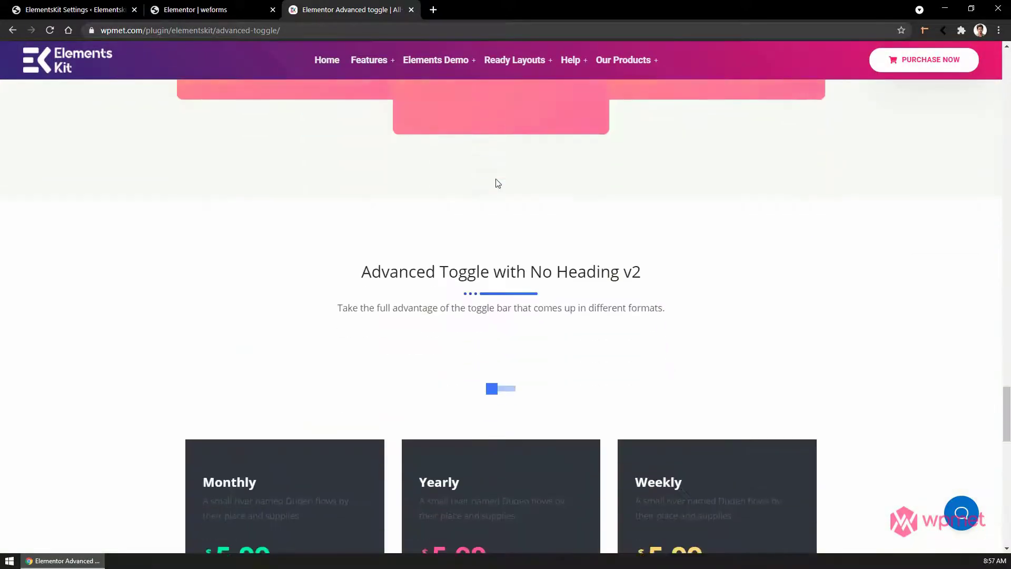
pyautogui.click(497, 184)
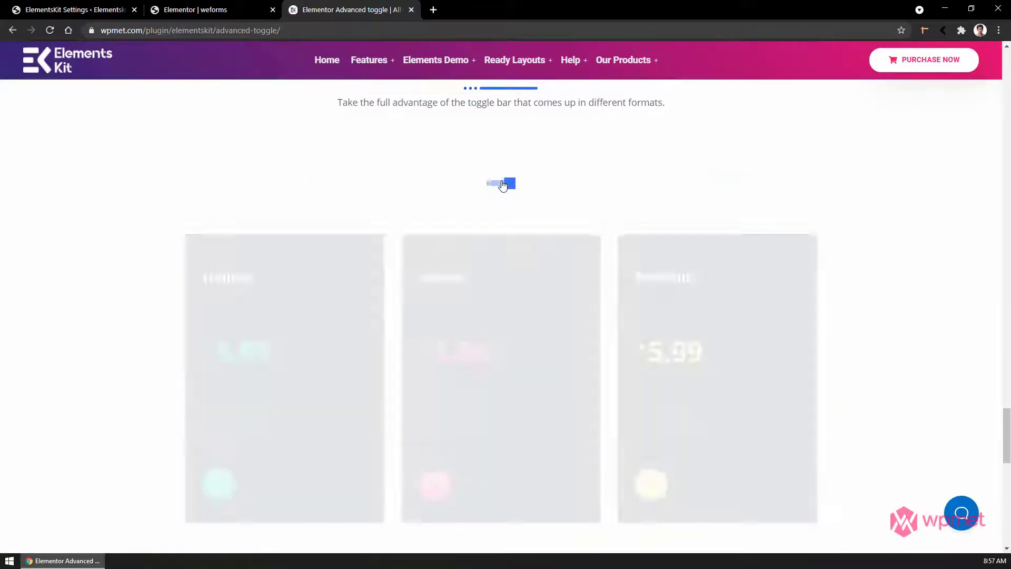
pyautogui.click(509, 185)
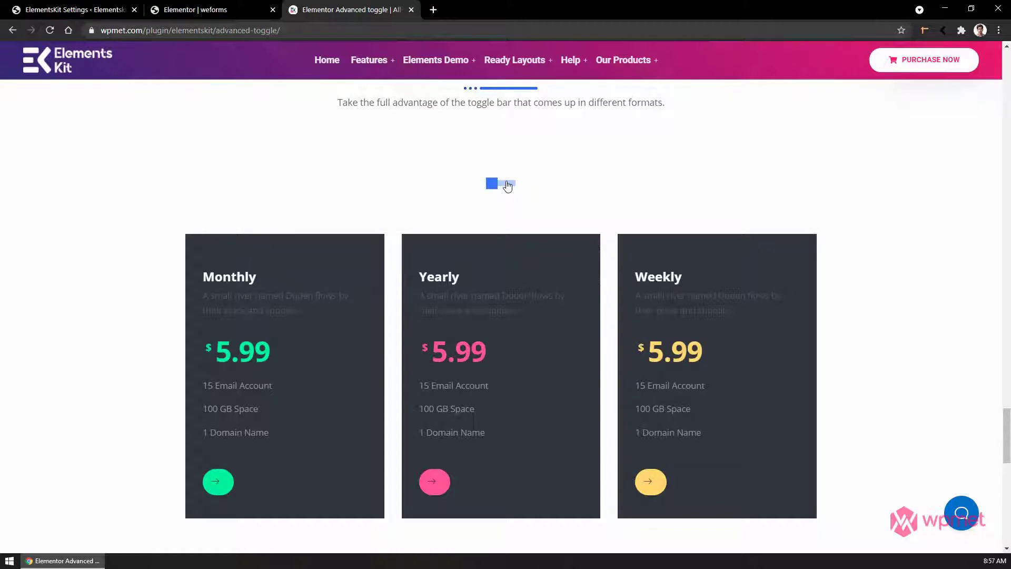
# In the ElementsKit settings, make sure the Advanced Toggle element is enabled and save the changes
pyautogui.click(80, 9)
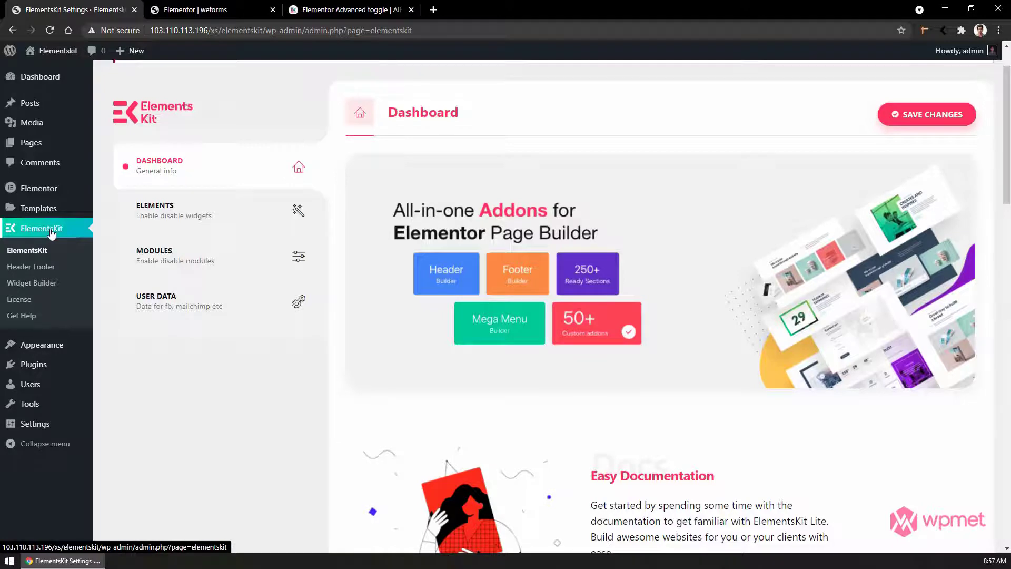
pyautogui.click(180, 226)
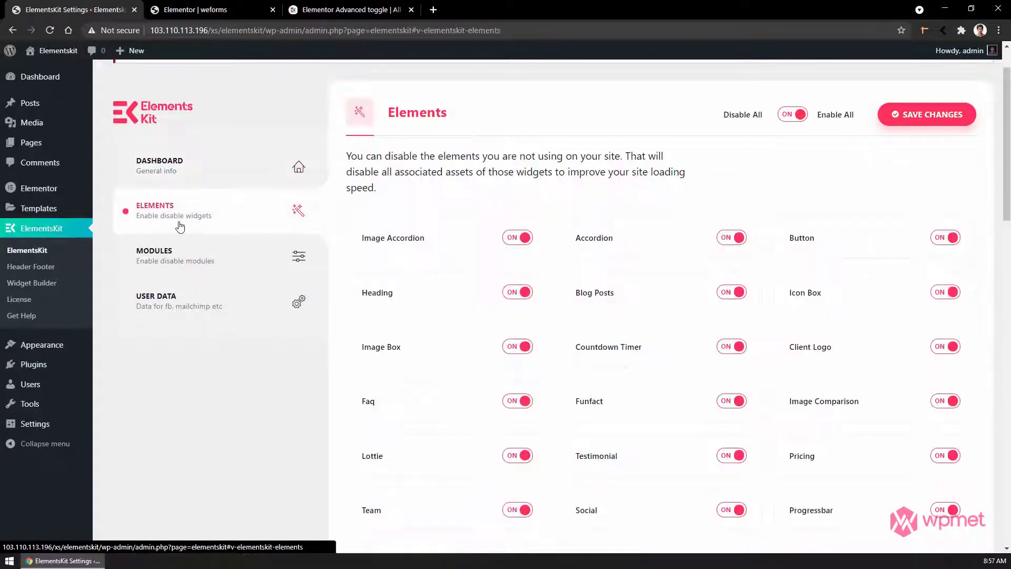
pyautogui.scroll(-7, 457, 338)
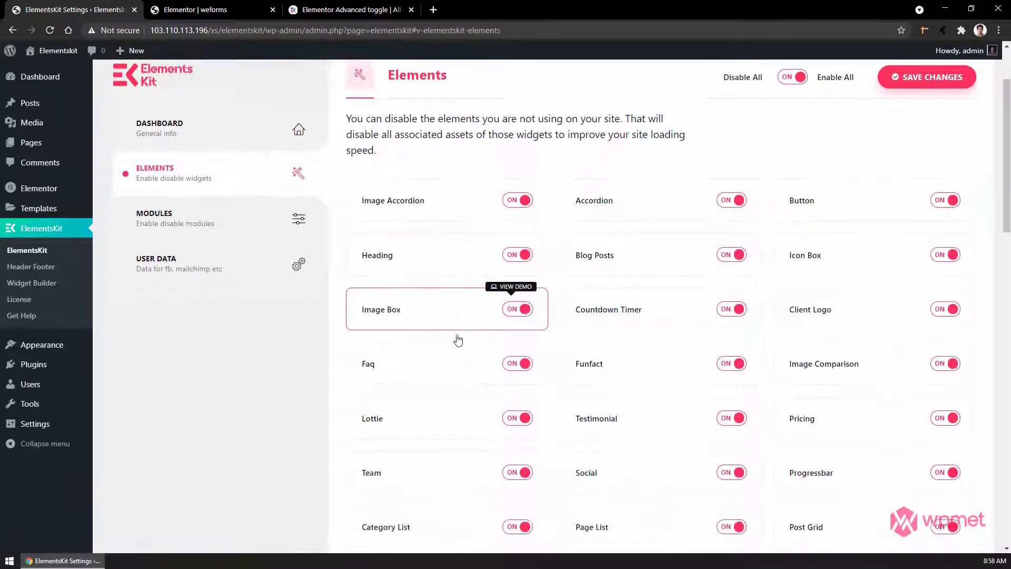
pyautogui.hotkey('ctrl', 'f')
pyautogui.scroll(-5, 458, 338)
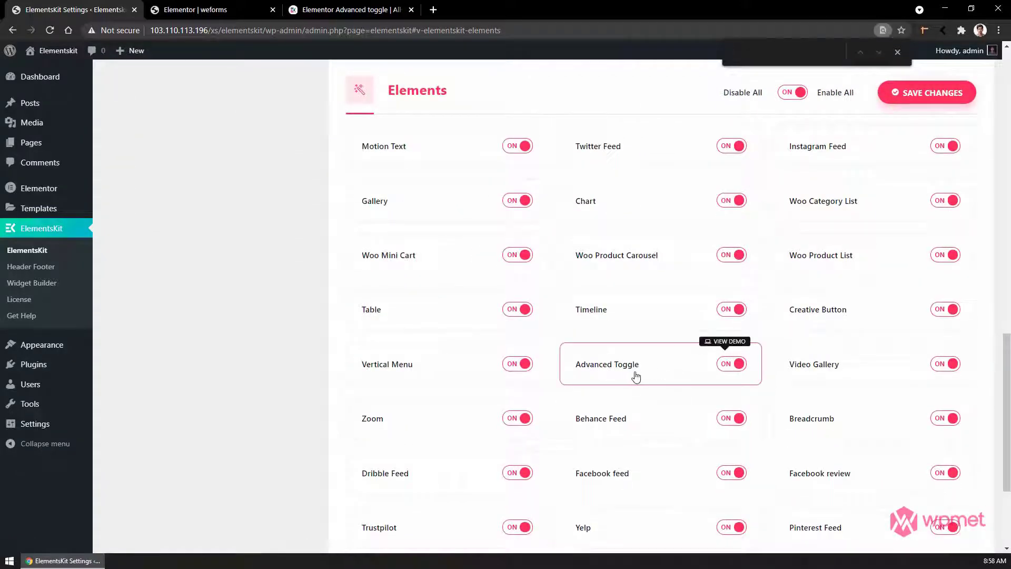
pyautogui.click(726, 369)
pyautogui.click(726, 368)
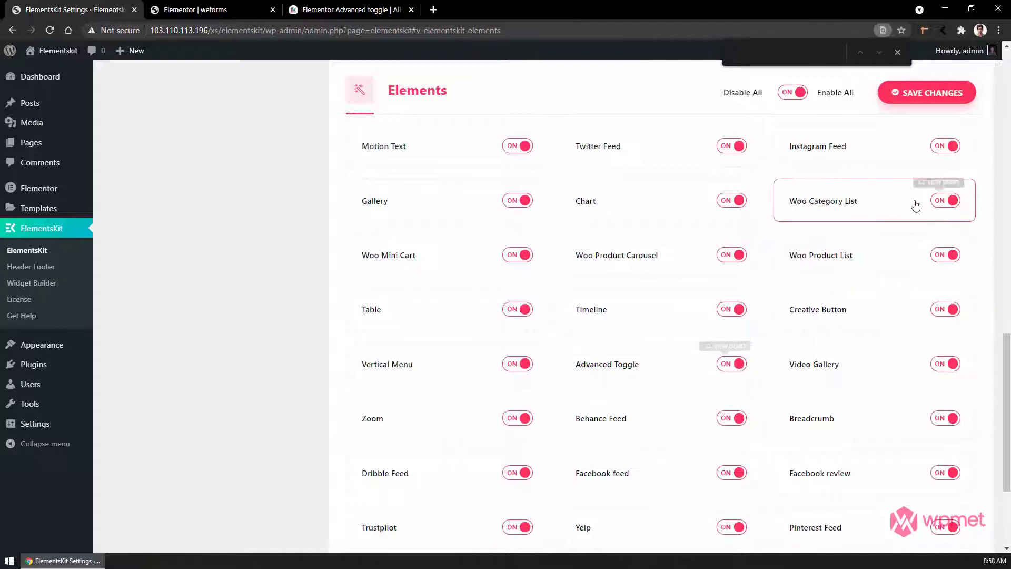
pyautogui.click(919, 93)
# Switch to the Elementor editor, search the widgets for "adva" and add the Advanced Toggle widget to the empty section
pyautogui.hotkey('ctrl', 'Tab')
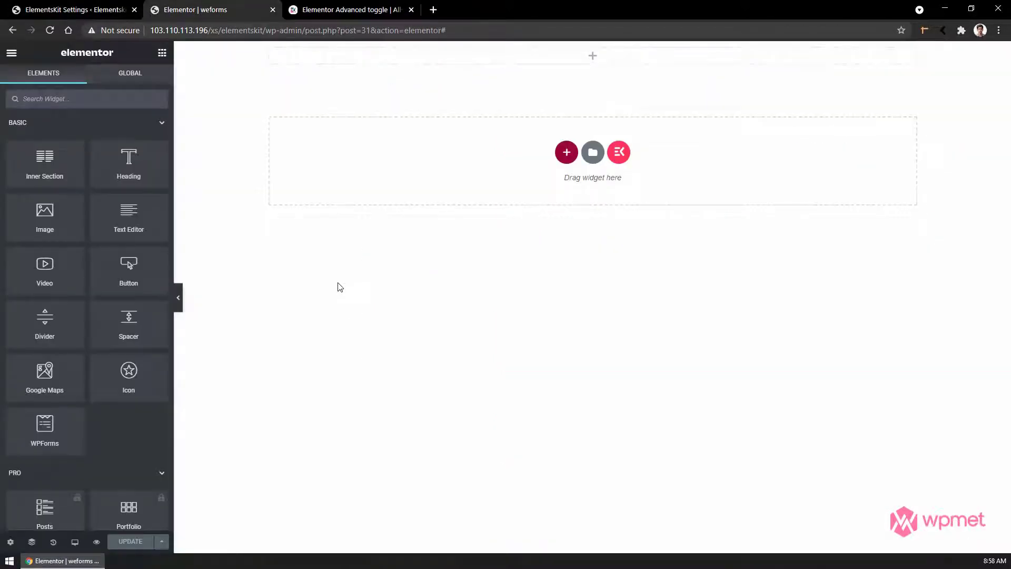
pyautogui.click(86, 101)
pyautogui.write('adva')
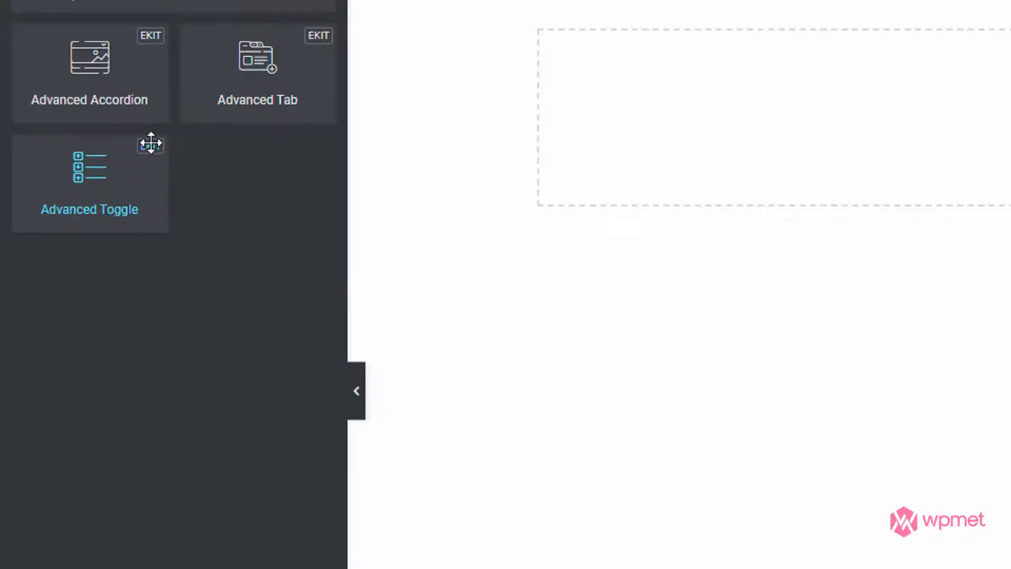
pyautogui.moveTo(150, 143); pyautogui.dragTo(487, 57)
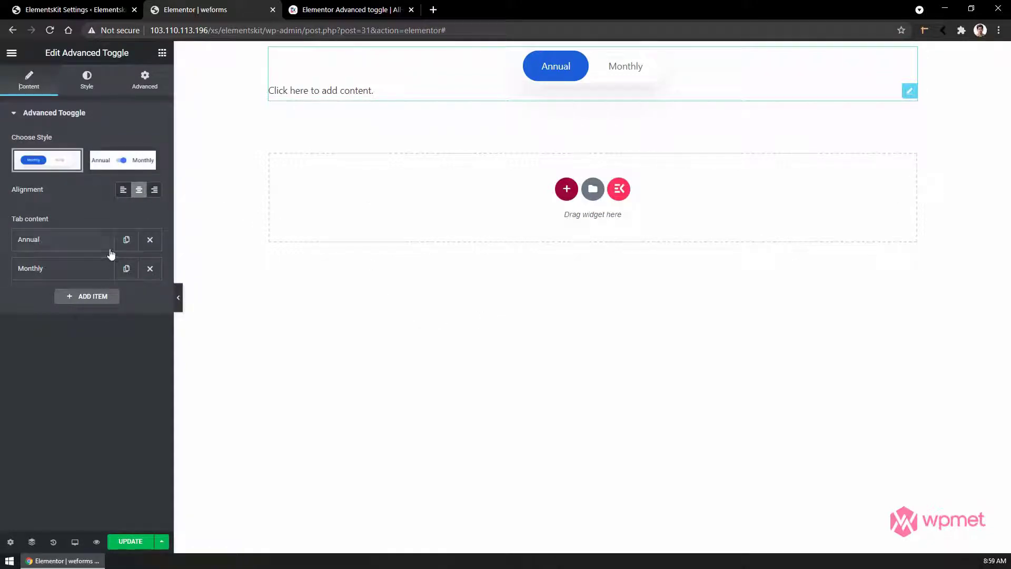
# Rename the Annual and Monthly tabs to One and Two, and add a third tab titled Three
pyautogui.moveTo(83, 161)
pyautogui.click(33, 242)
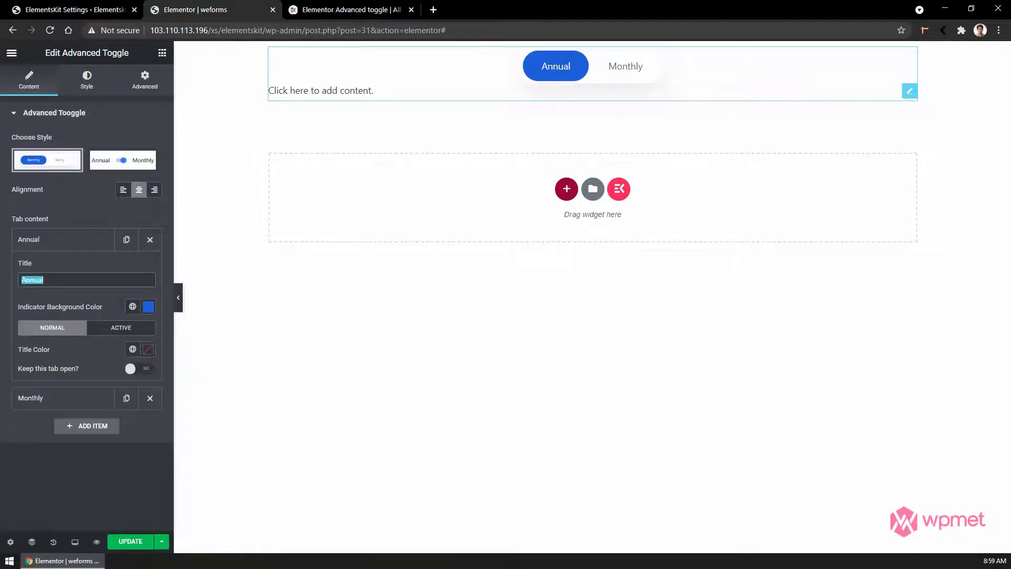
pyautogui.write('One')
pyautogui.click(32, 397)
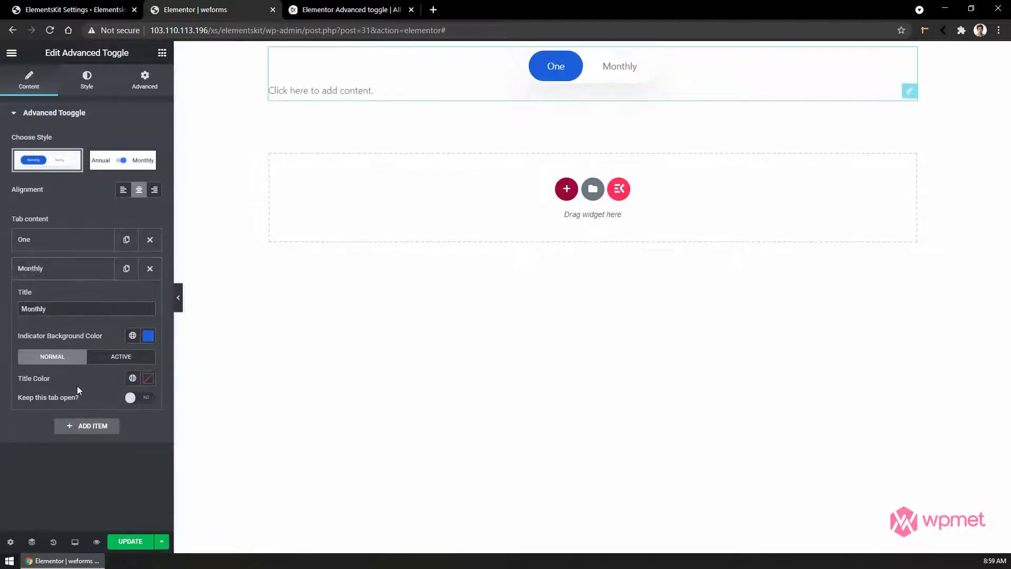
pyautogui.moveTo(79, 309); pyautogui.dragTo(20, 308)
pyautogui.write('Two')
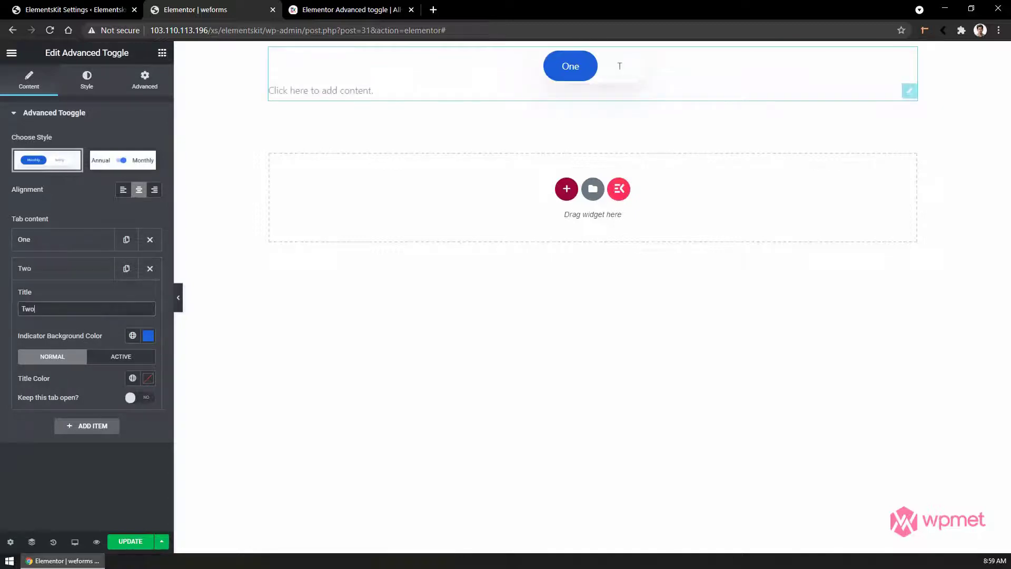
pyautogui.click(93, 426)
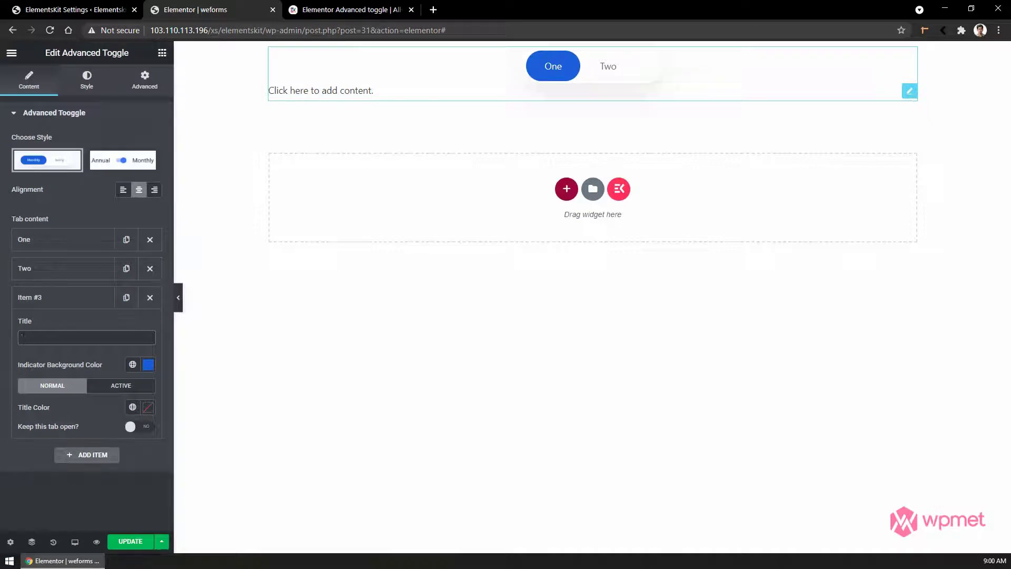
pyautogui.write('Three')
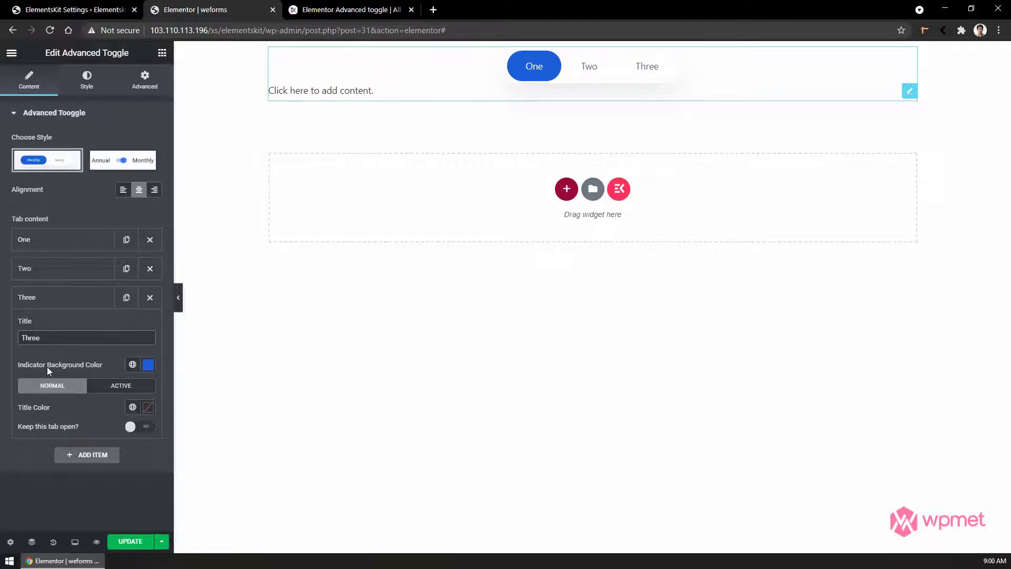
# Set the indicator background color of tab Three to #FF0000 and preview that tab on the page
pyautogui.click(148, 365)
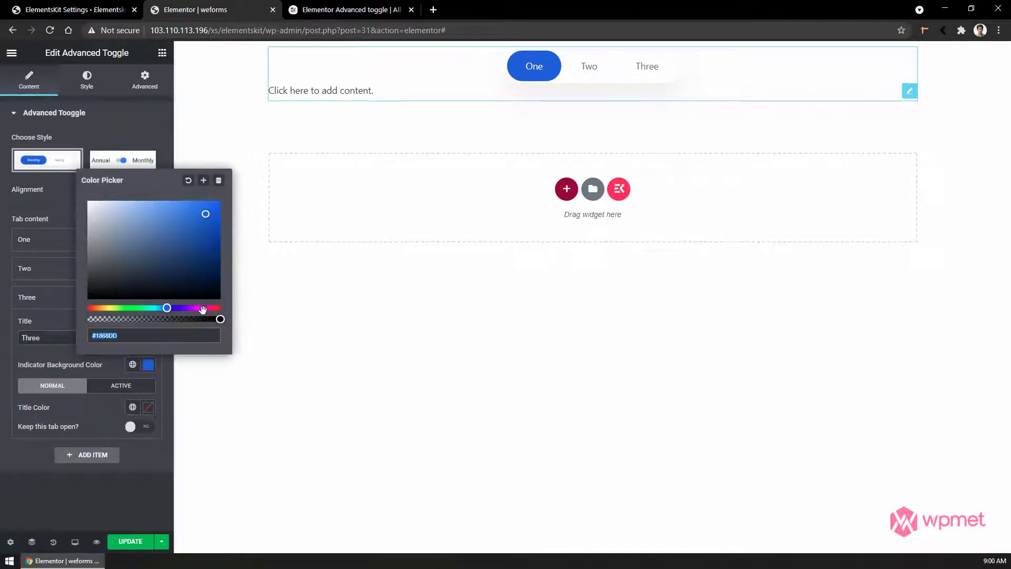
pyautogui.write('#FF0000')
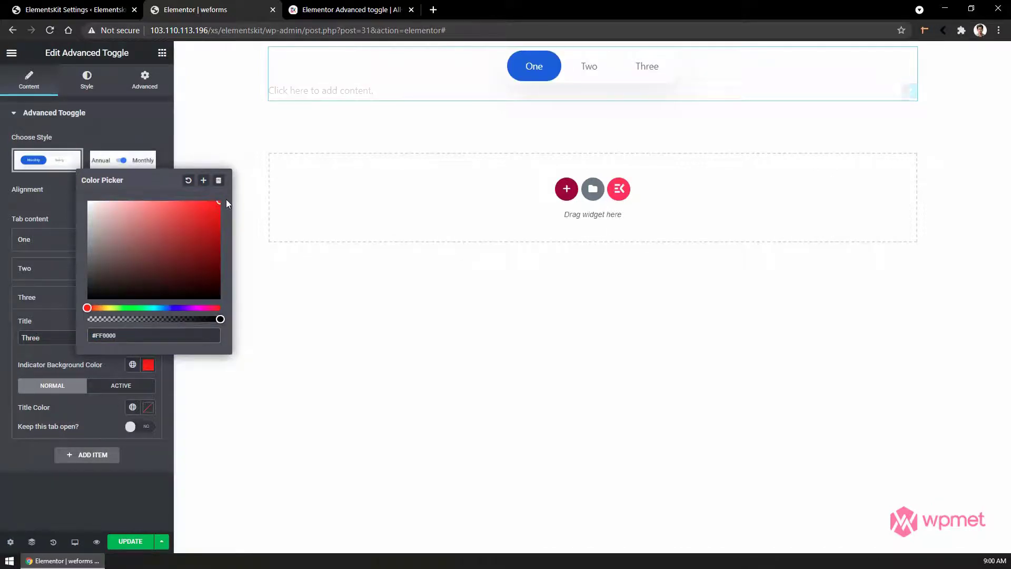
pyautogui.click(55, 248)
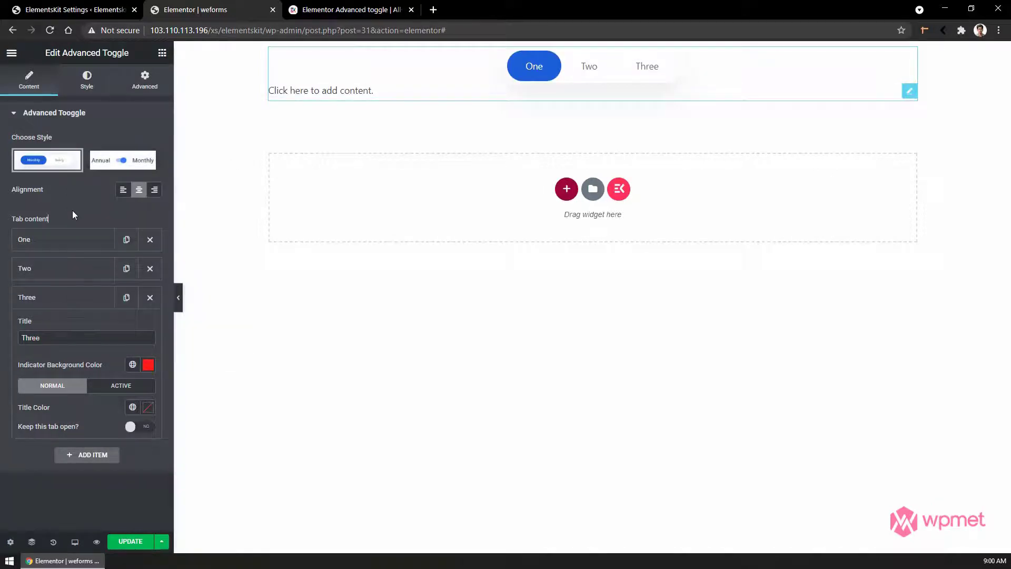
pyautogui.click(647, 74)
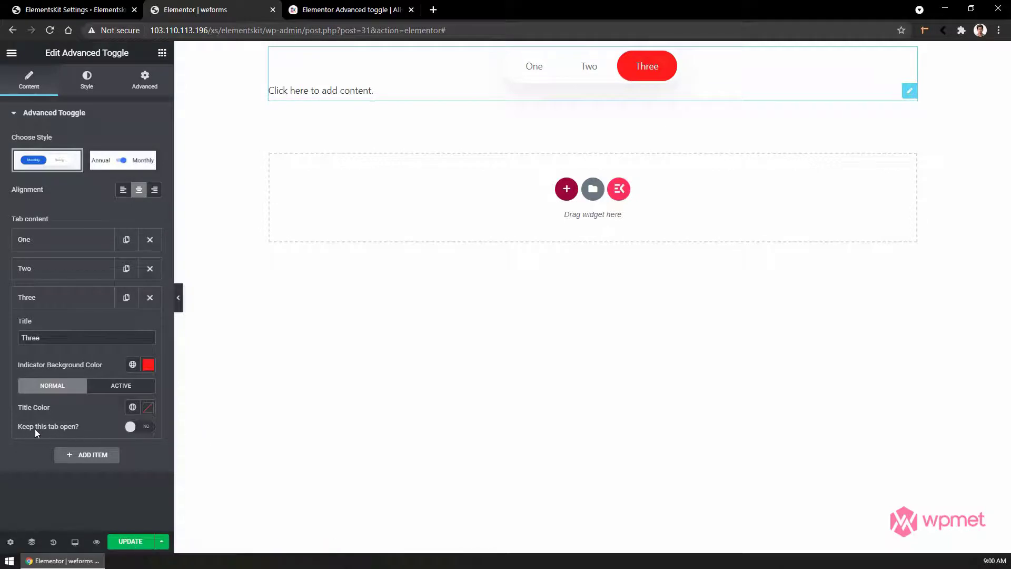
# Try the Keep this tab open option on tab Three and expand the settings of tab One
pyautogui.click(122, 426)
pyautogui.click(140, 428)
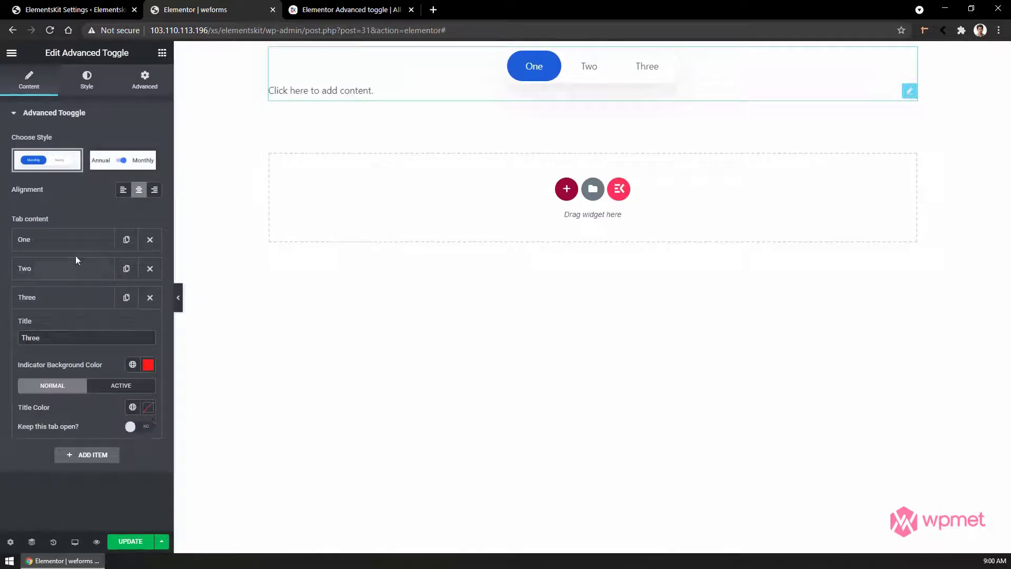
pyautogui.click(77, 241)
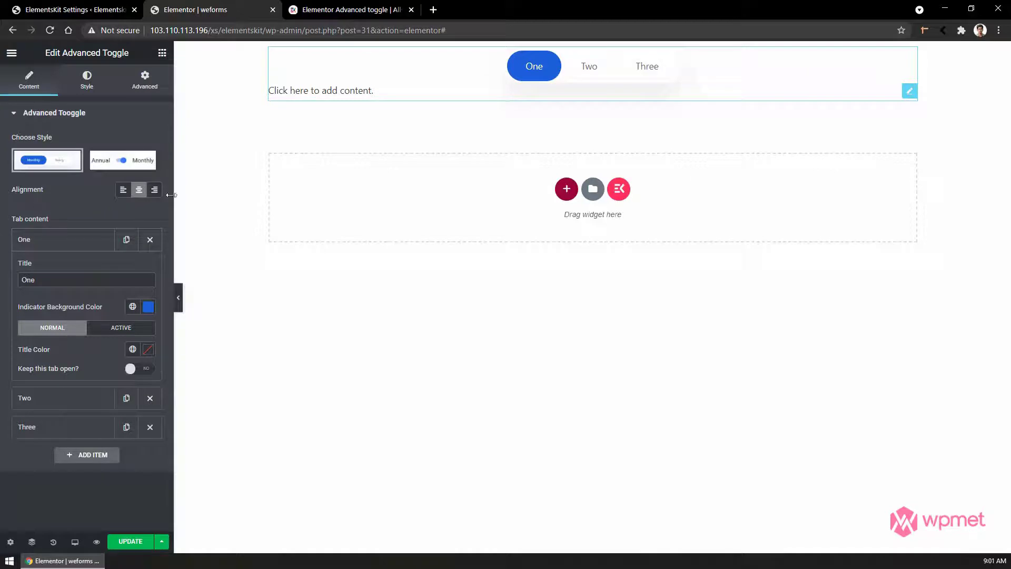
# Try left alignment and the two-tab switch style on the toggle, and restore center alignment and the pill style
pyautogui.click(124, 191)
pyautogui.click(139, 191)
pyautogui.click(120, 161)
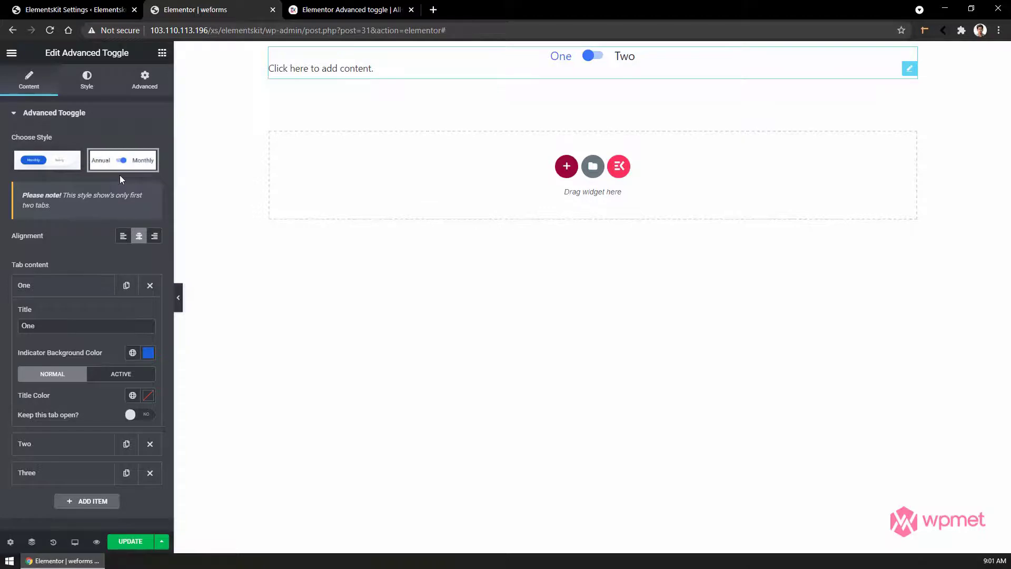
pyautogui.click(47, 160)
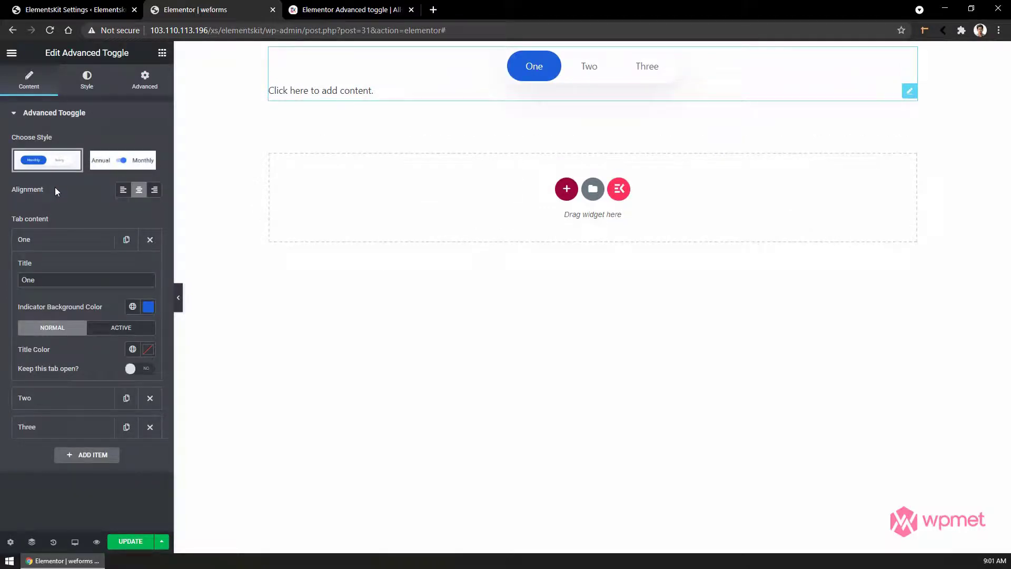
# Open the content area of tab One, search the widgets for "pric" and add the Pricing Table widget
pyautogui.click(910, 91)
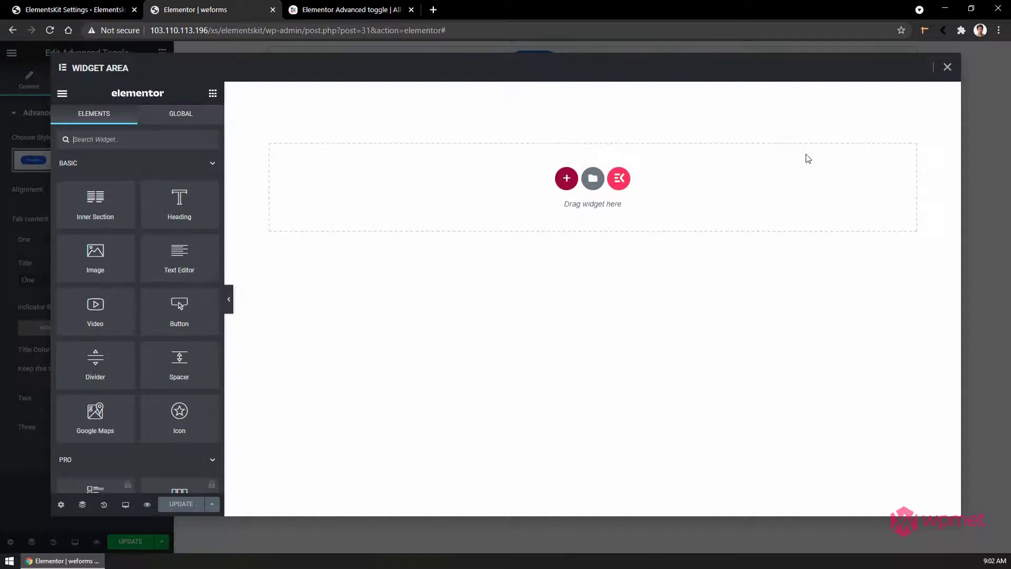
pyautogui.write('pric')
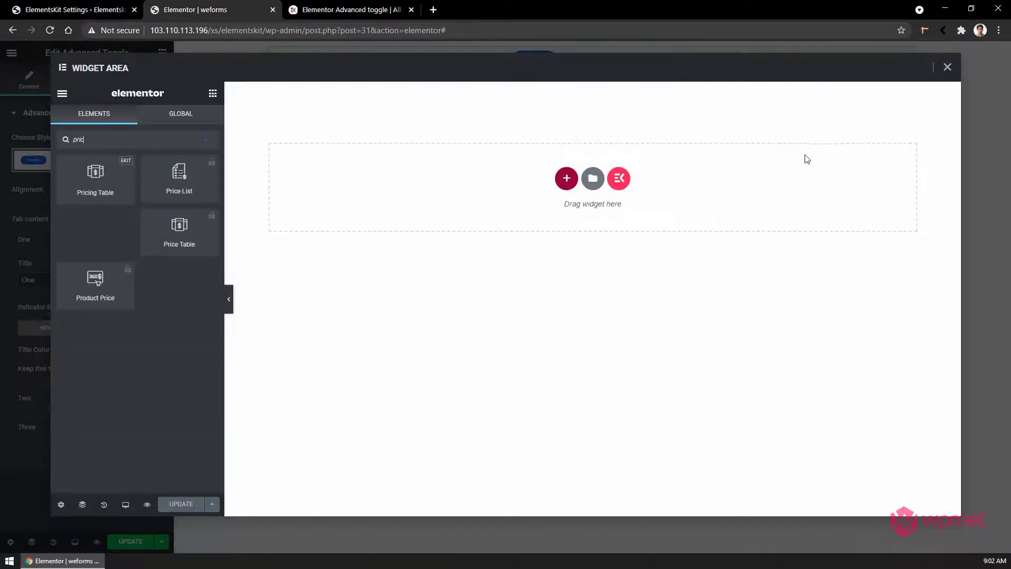
pyautogui.moveTo(129, 183); pyautogui.dragTo(578, 306)
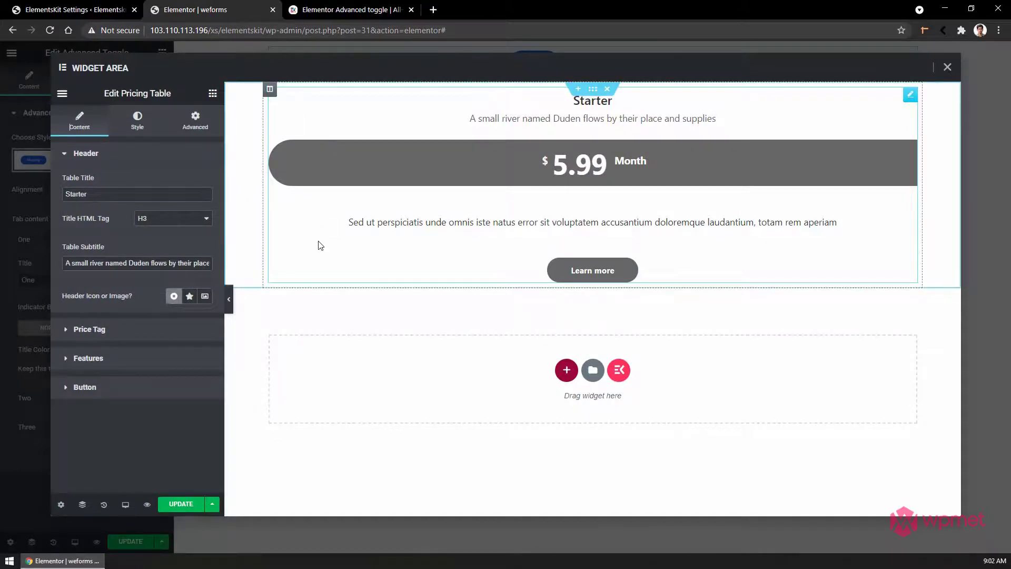
# Duplicate the pricing table's column twice so that three pricing tables sit side by side
pyautogui.rightClick(270, 89)
pyautogui.click(291, 117)
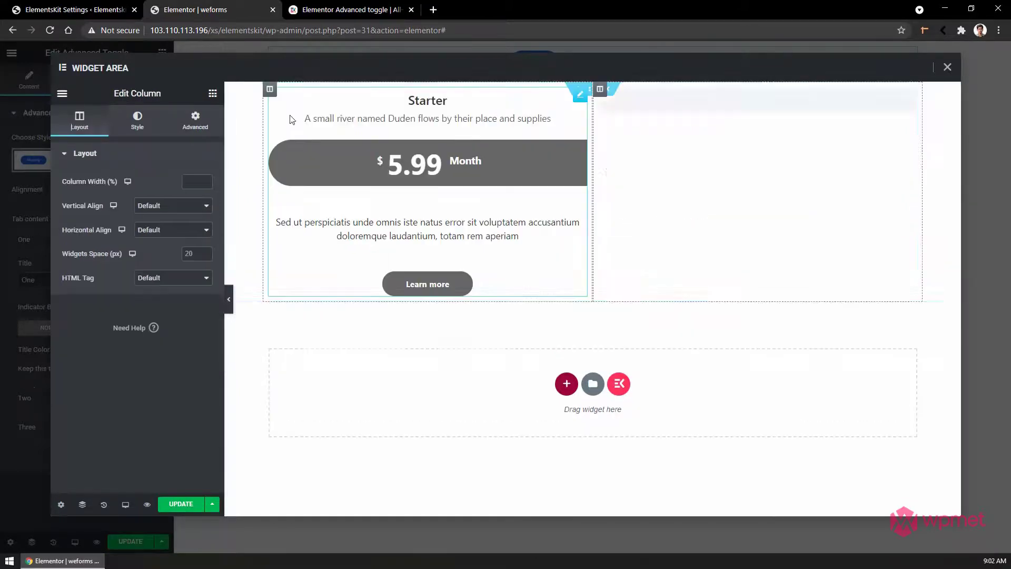
pyautogui.rightClick(272, 91)
pyautogui.click(291, 113)
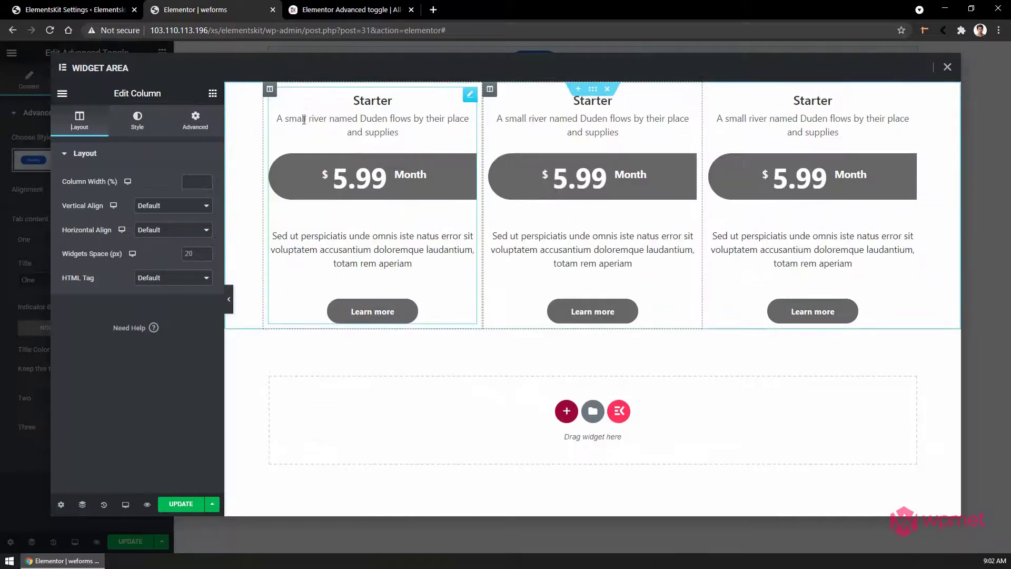
# Add a Heading widget titled "Price Table demo purpose" below the pricing tables, save, and close the widget area
pyautogui.click(211, 95)
pyautogui.write('head')
pyautogui.moveTo(179, 179); pyautogui.dragTo(497, 381)
pyautogui.tripleClick(137, 194)
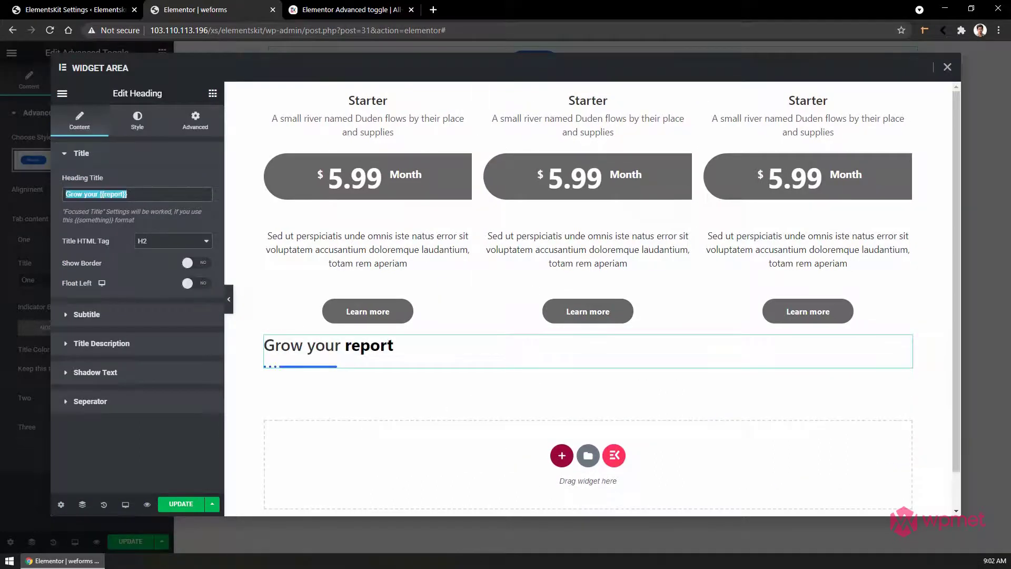
pyautogui.write('Price Table dem')
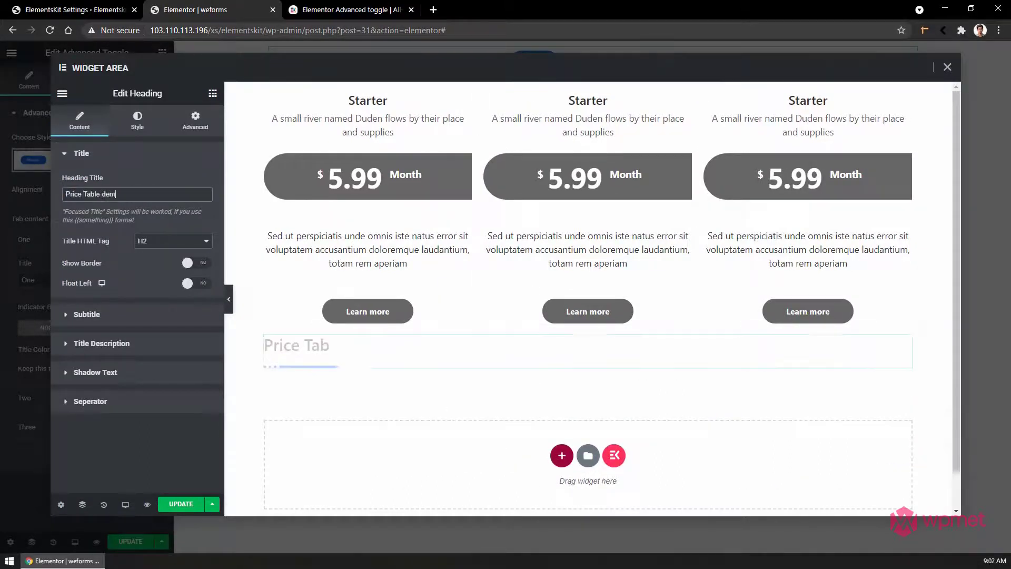
pyautogui.write('o purpose')
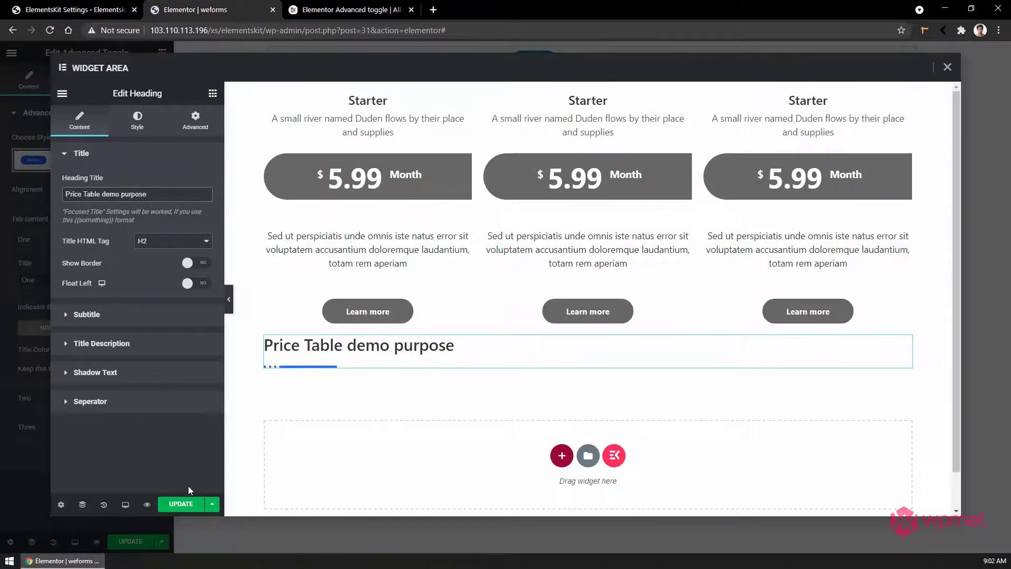
pyautogui.click(180, 506)
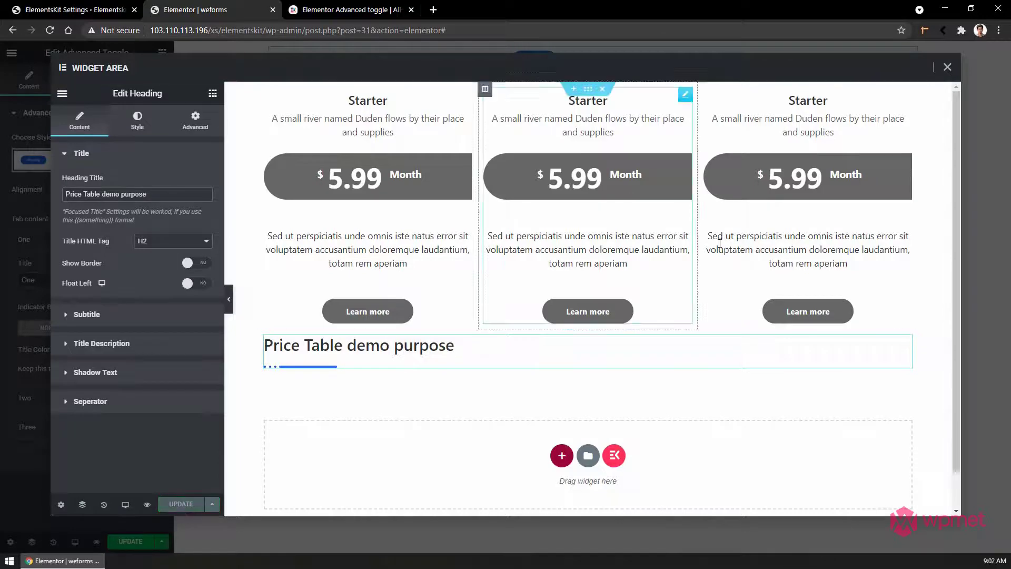
pyautogui.click(947, 67)
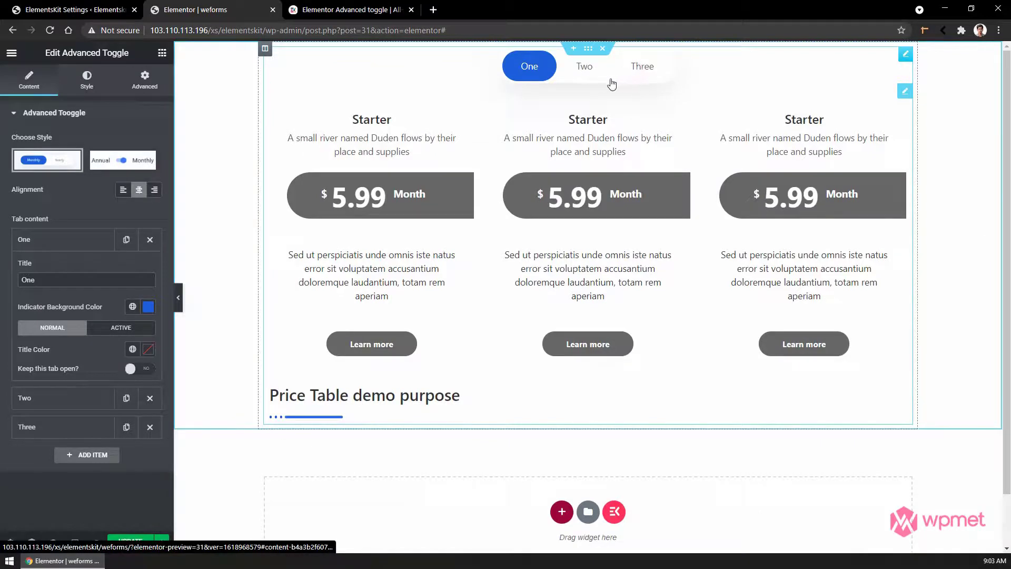
# Add a Video widget to the content area of tab Two, save, and close the widget area
pyautogui.click(587, 69)
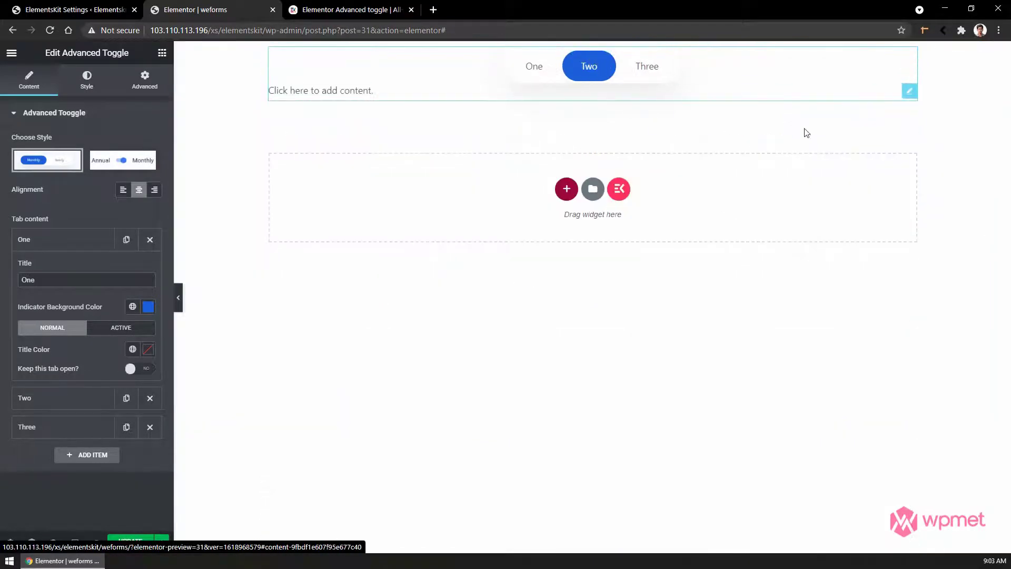
pyautogui.click(909, 93)
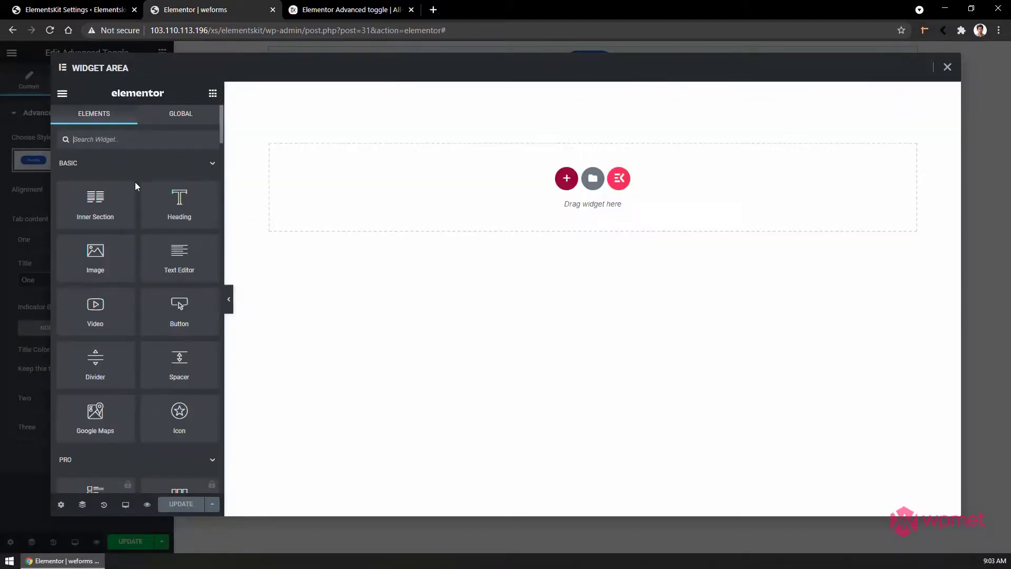
pyautogui.moveTo(95, 310); pyautogui.dragTo(659, 423)
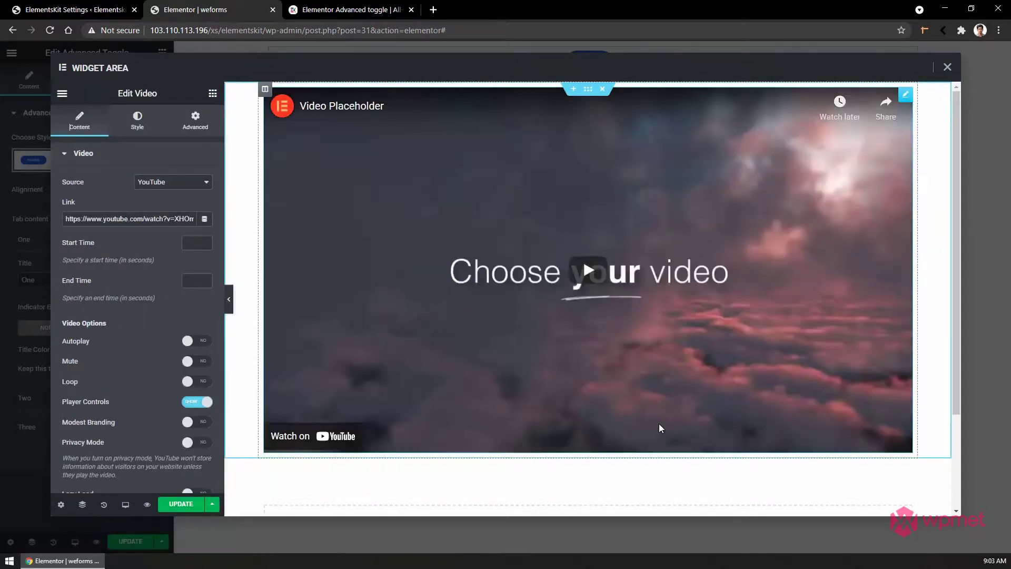
pyautogui.click(181, 504)
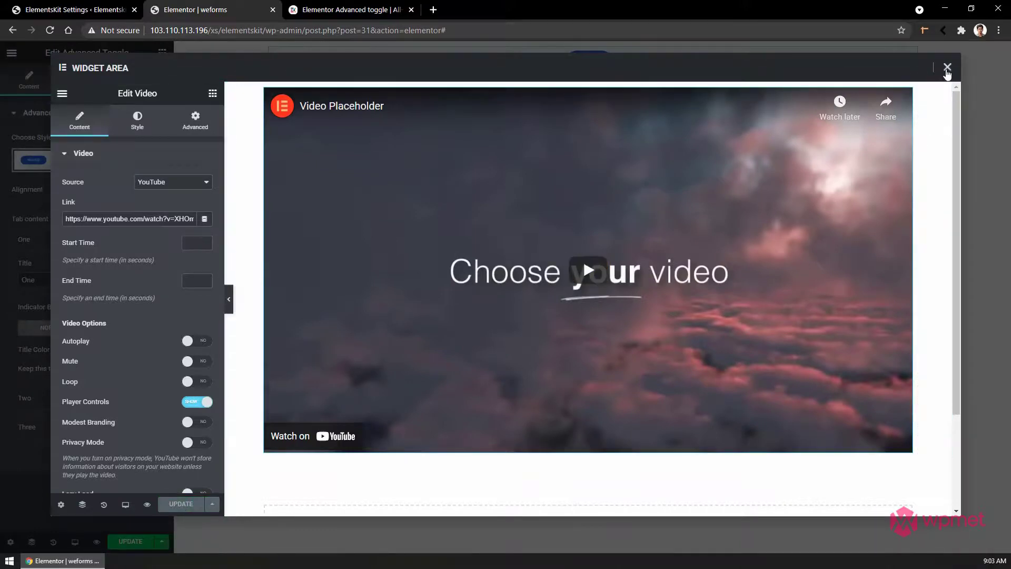
pyautogui.click(947, 68)
# Add a Google Maps widget to the content area of tab Three, save, and close the widget area
pyautogui.click(644, 71)
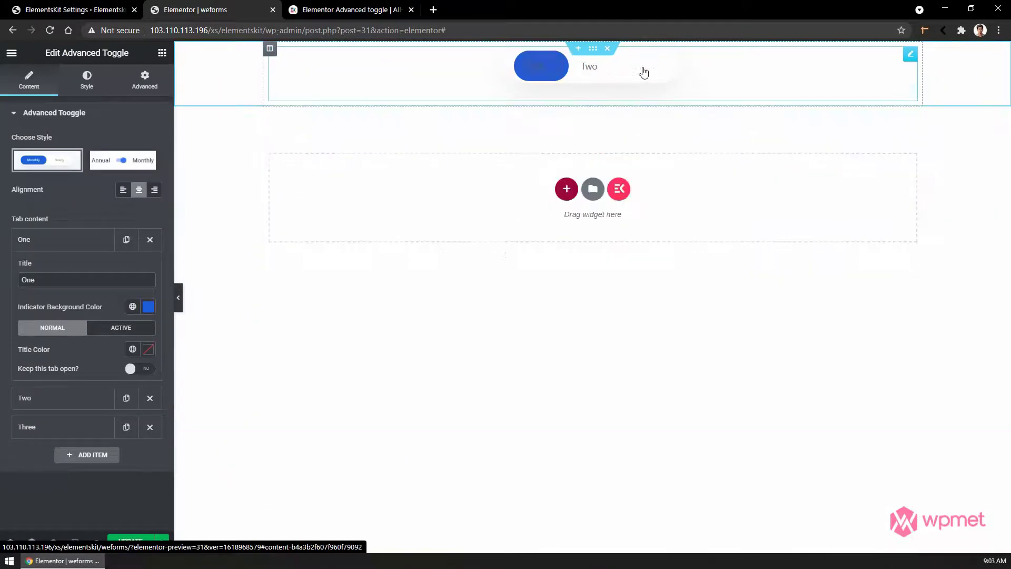
pyautogui.click(907, 91)
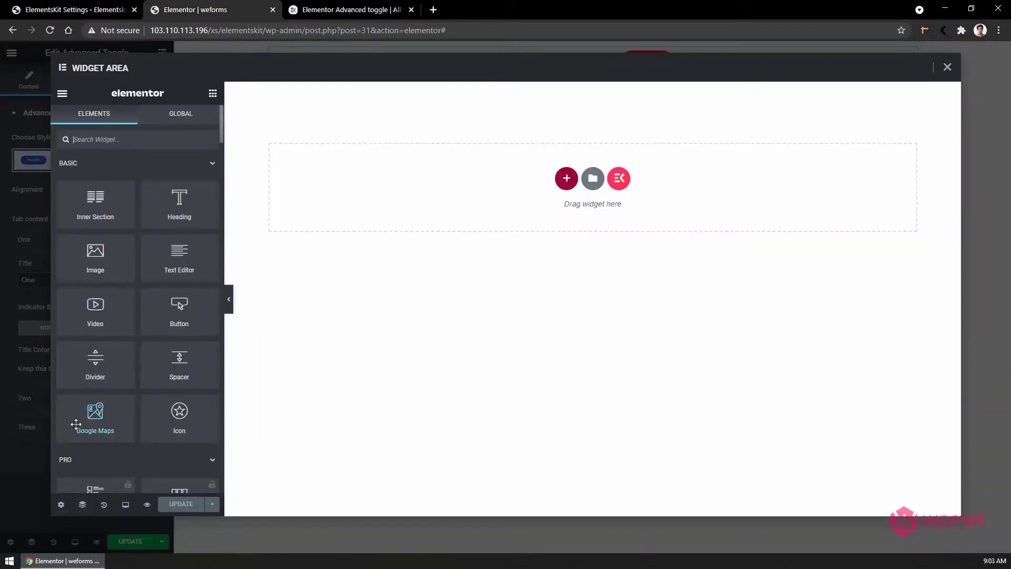
pyautogui.moveTo(76, 422); pyautogui.dragTo(516, 190)
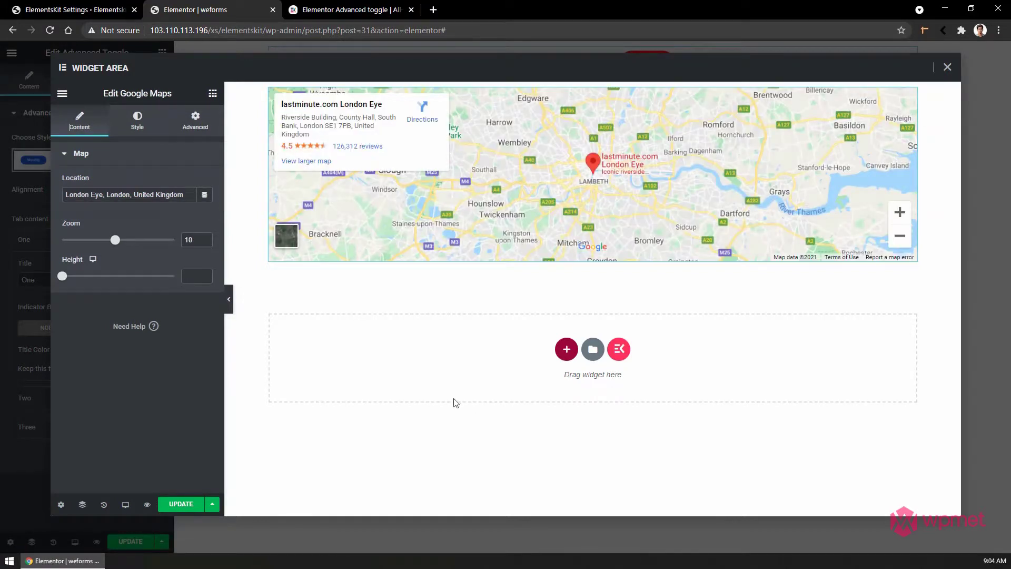
pyautogui.click(182, 507)
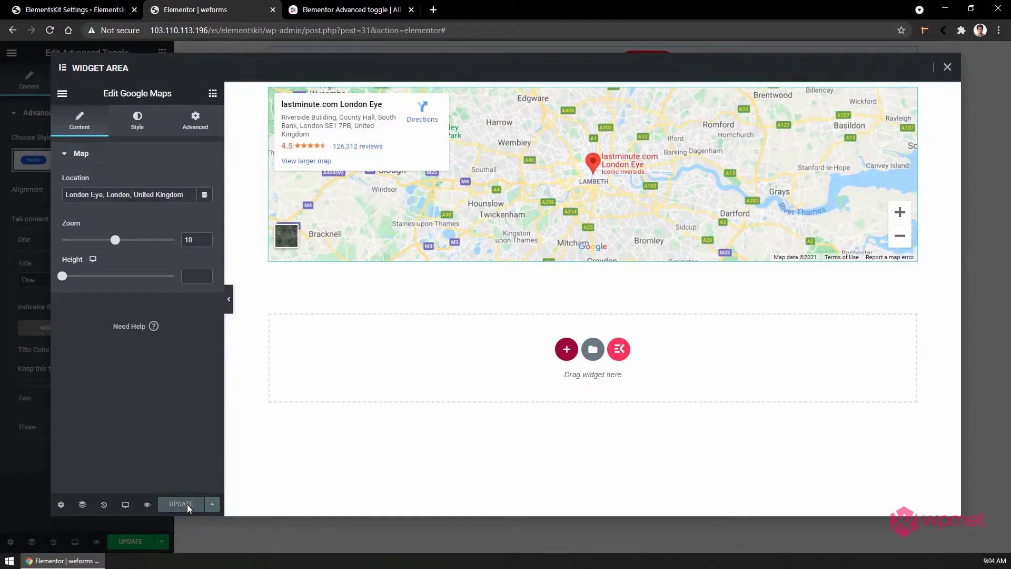
pyautogui.click(947, 67)
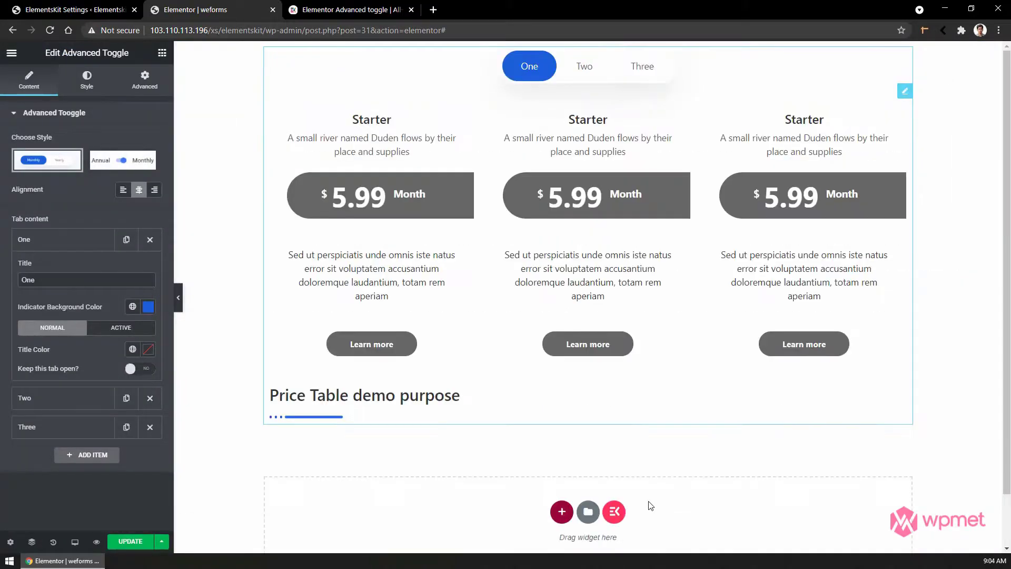
# Preview the tabs on the page by switching through Two and Three and back to One
pyautogui.click(586, 68)
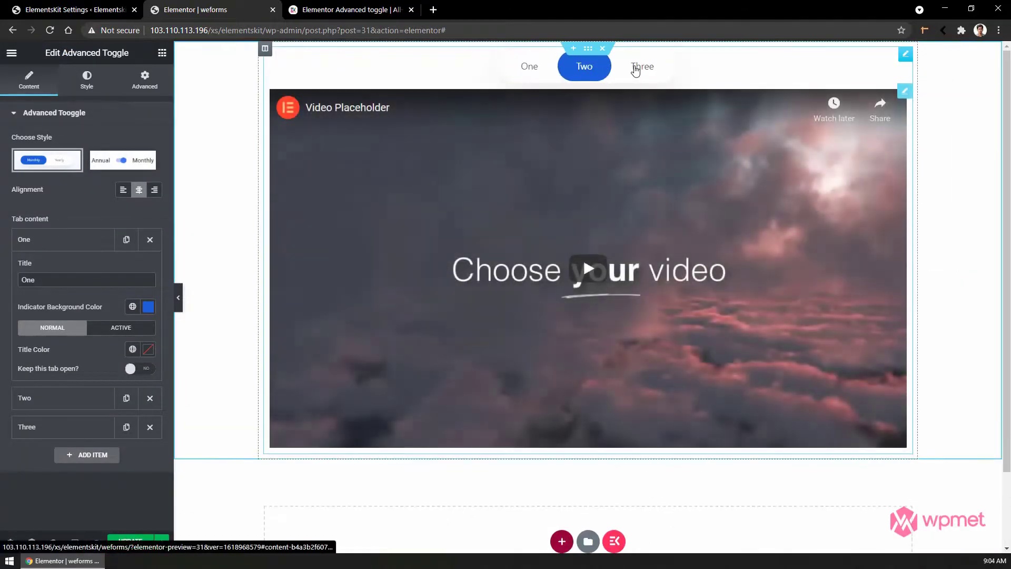
pyautogui.click(641, 67)
pyautogui.click(590, 68)
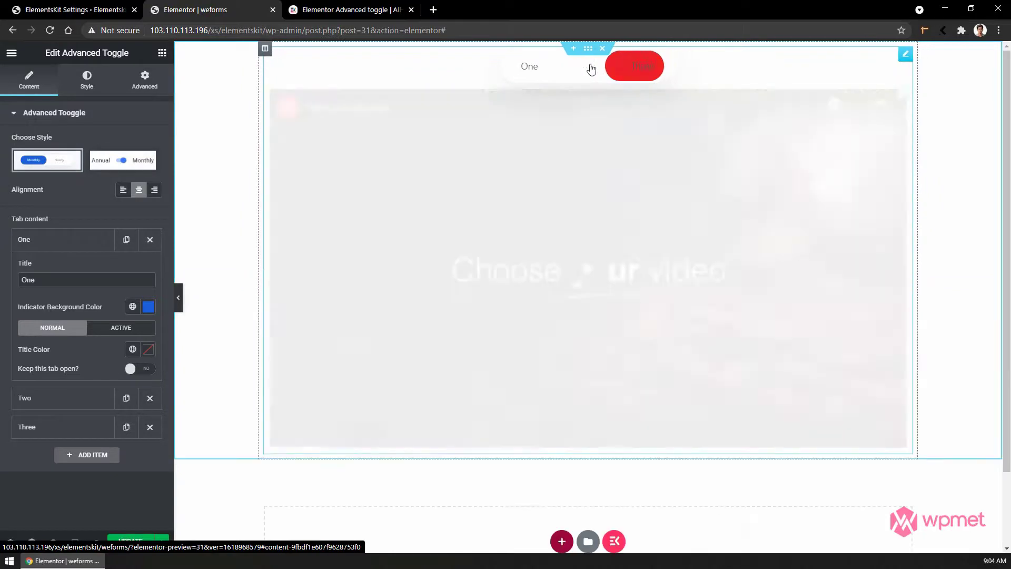
pyautogui.click(529, 70)
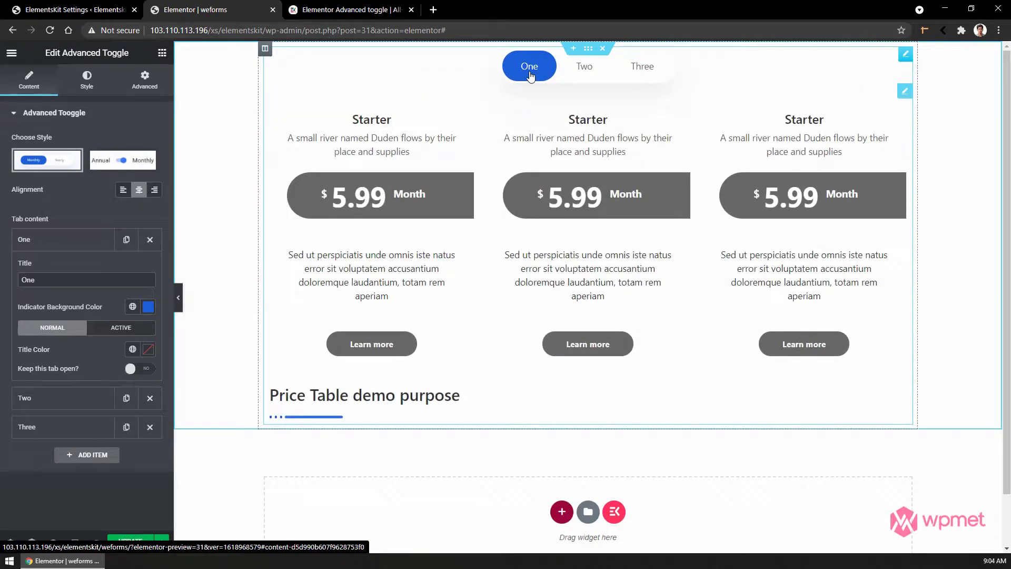
# In the toggle's style settings, give the switch container a classic background and set its color to white
pyautogui.click(88, 90)
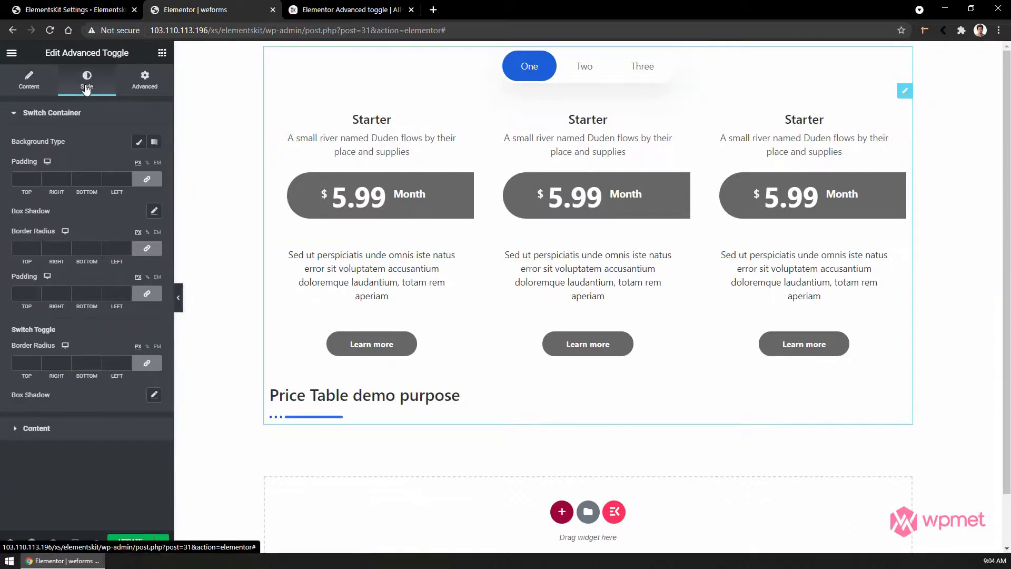
pyautogui.click(139, 142)
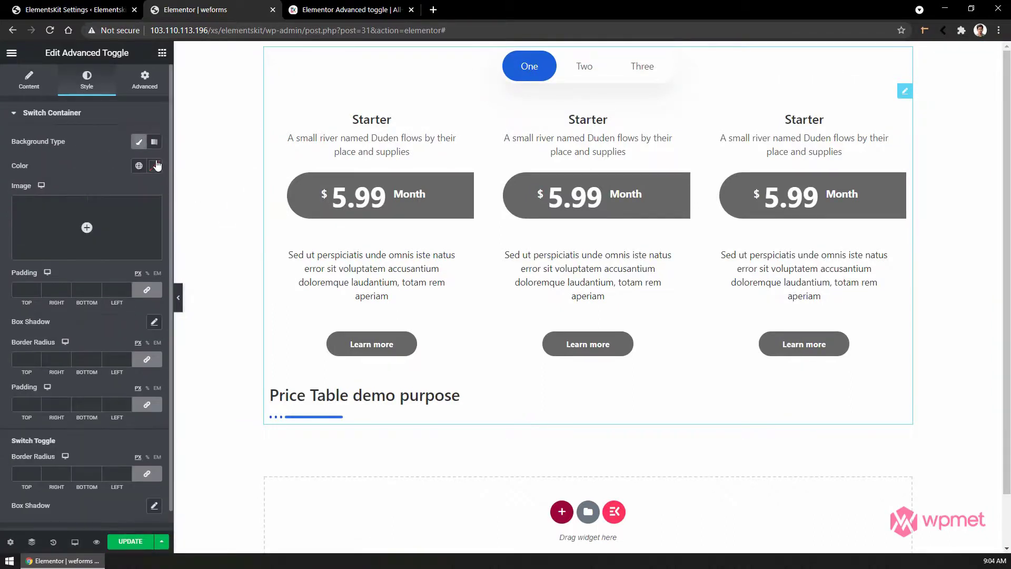
pyautogui.click(155, 165)
pyautogui.click(40, 209)
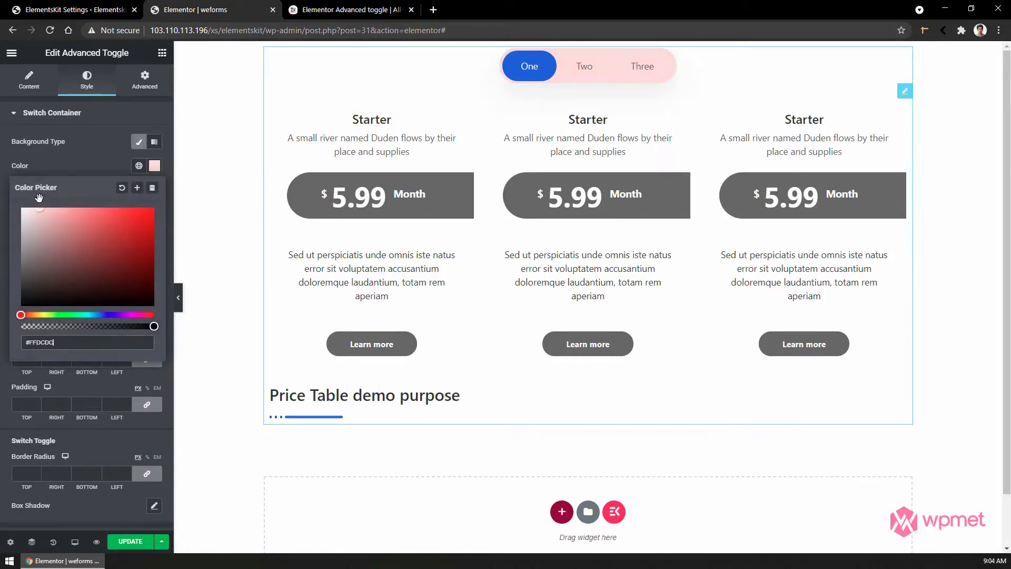
pyautogui.moveTo(39, 198); pyautogui.dragTo(22, 182)
pyautogui.click(91, 158)
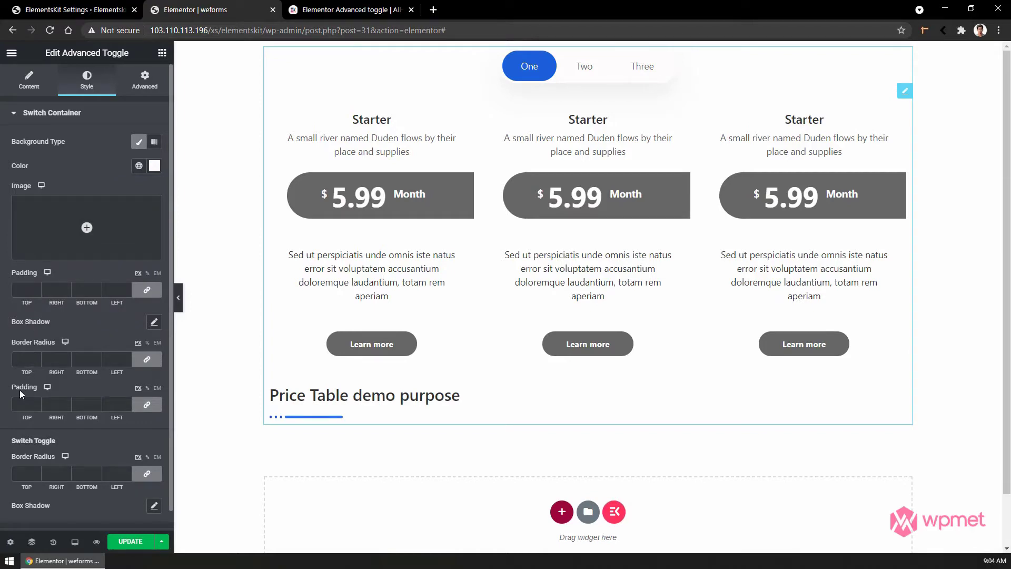
# Set the switch toggle's border radius to 0 px on all corners
pyautogui.scroll(-1, 35, 438)
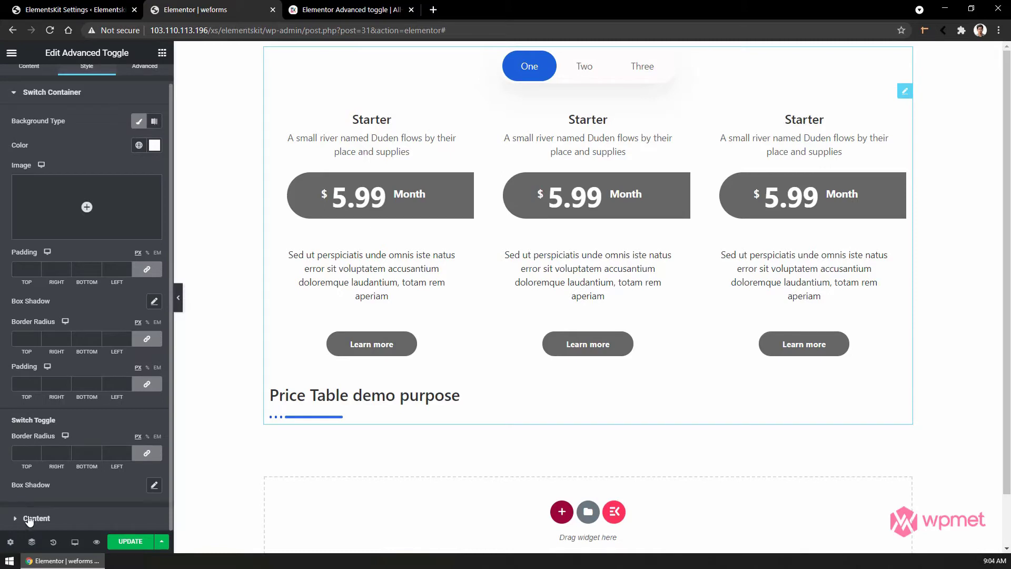
pyautogui.click(23, 454)
pyautogui.write('0')
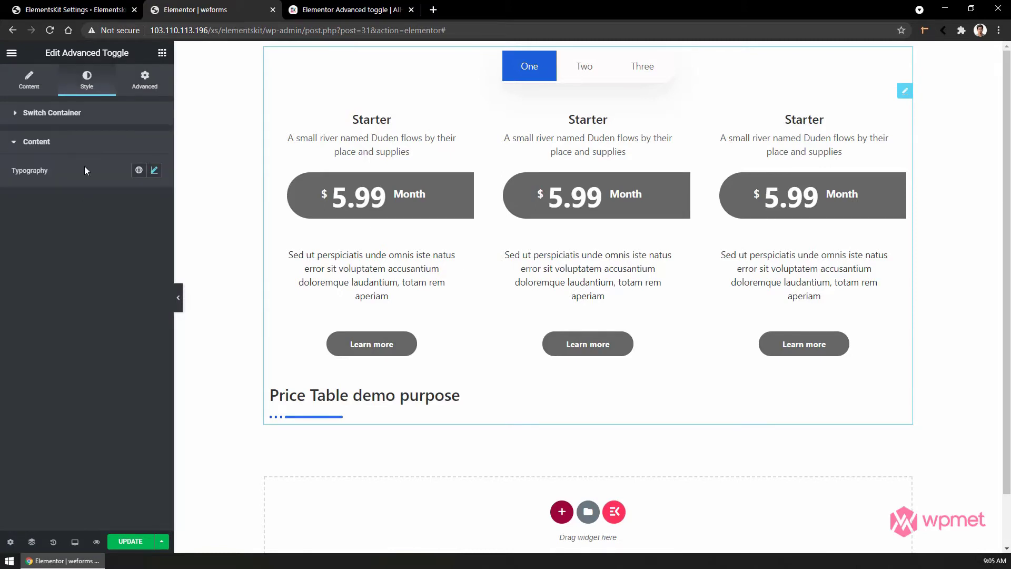